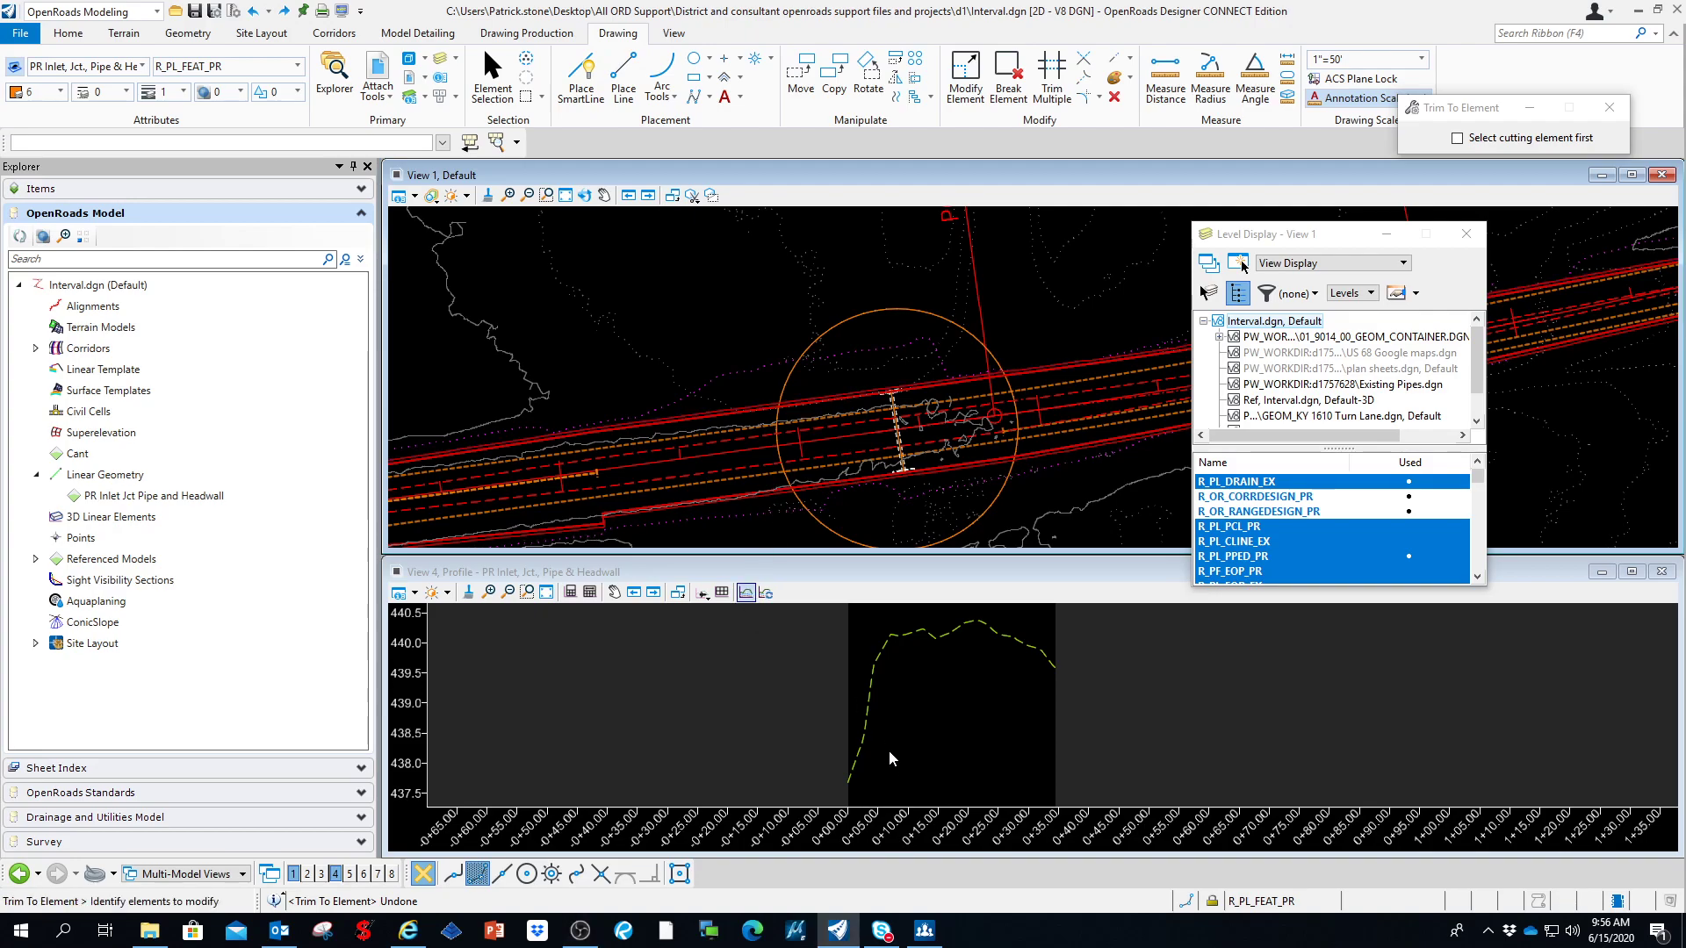
Step: Create a 3D cut of the model in the pipe line's profile view using the Full Profile placement method
{"action": "left_click", "coordinate": [834, 787]}
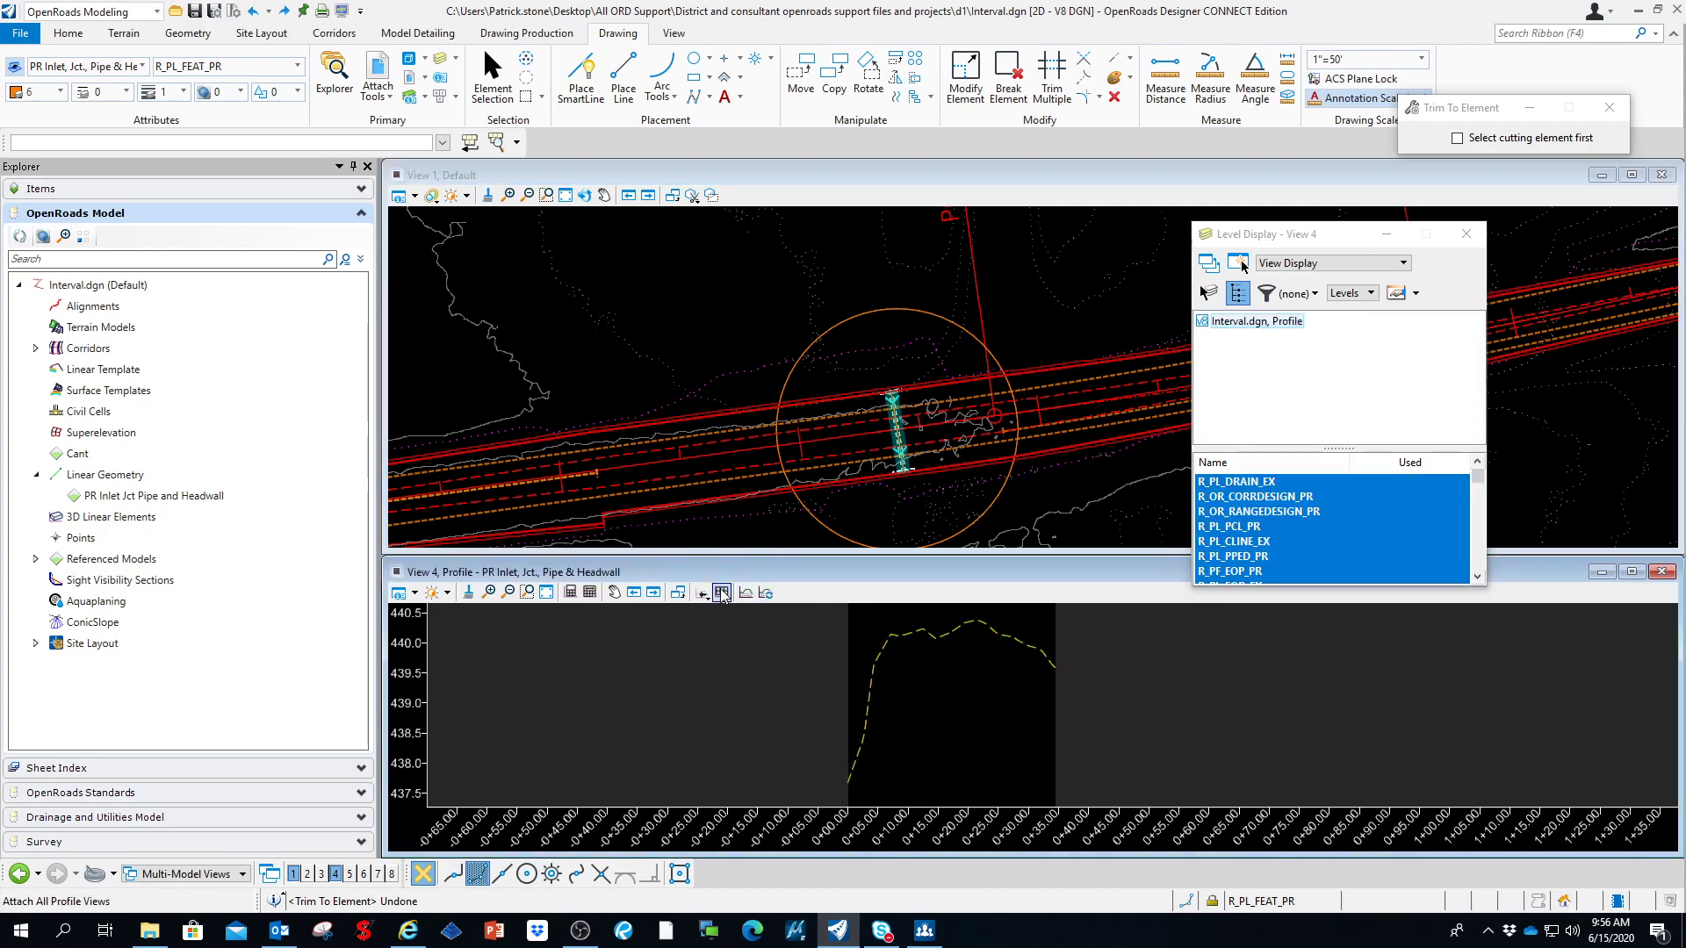
{"action": "left_click", "coordinate": [765, 595]}
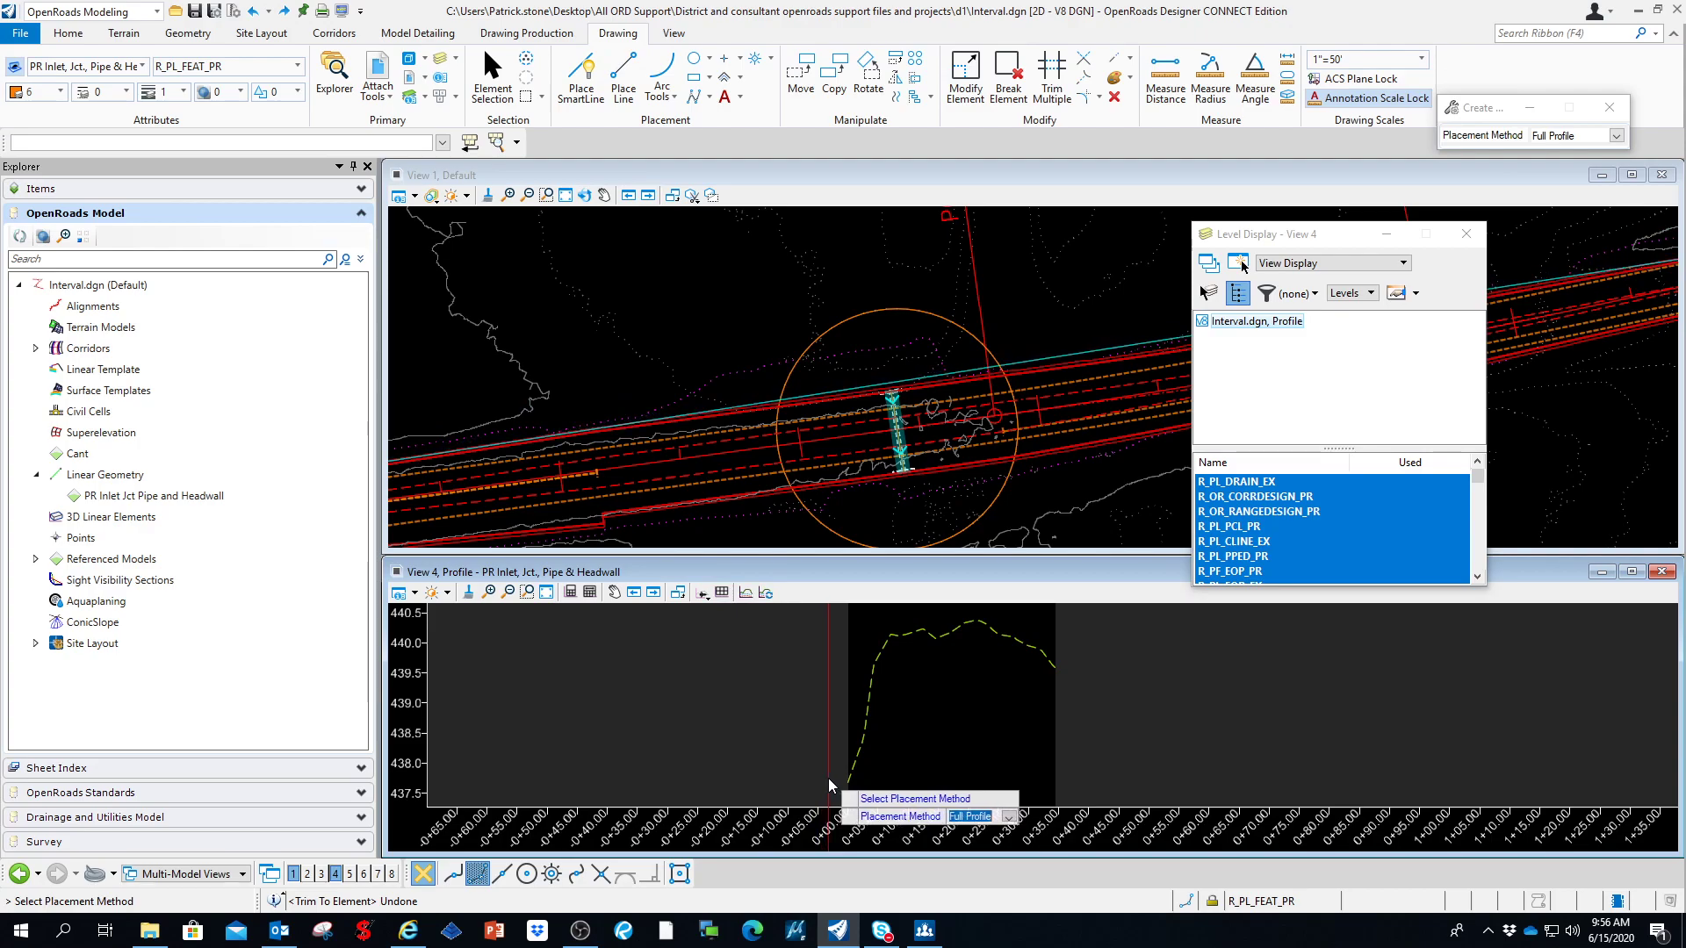
{"action": "left_click", "coordinate": [829, 777]}
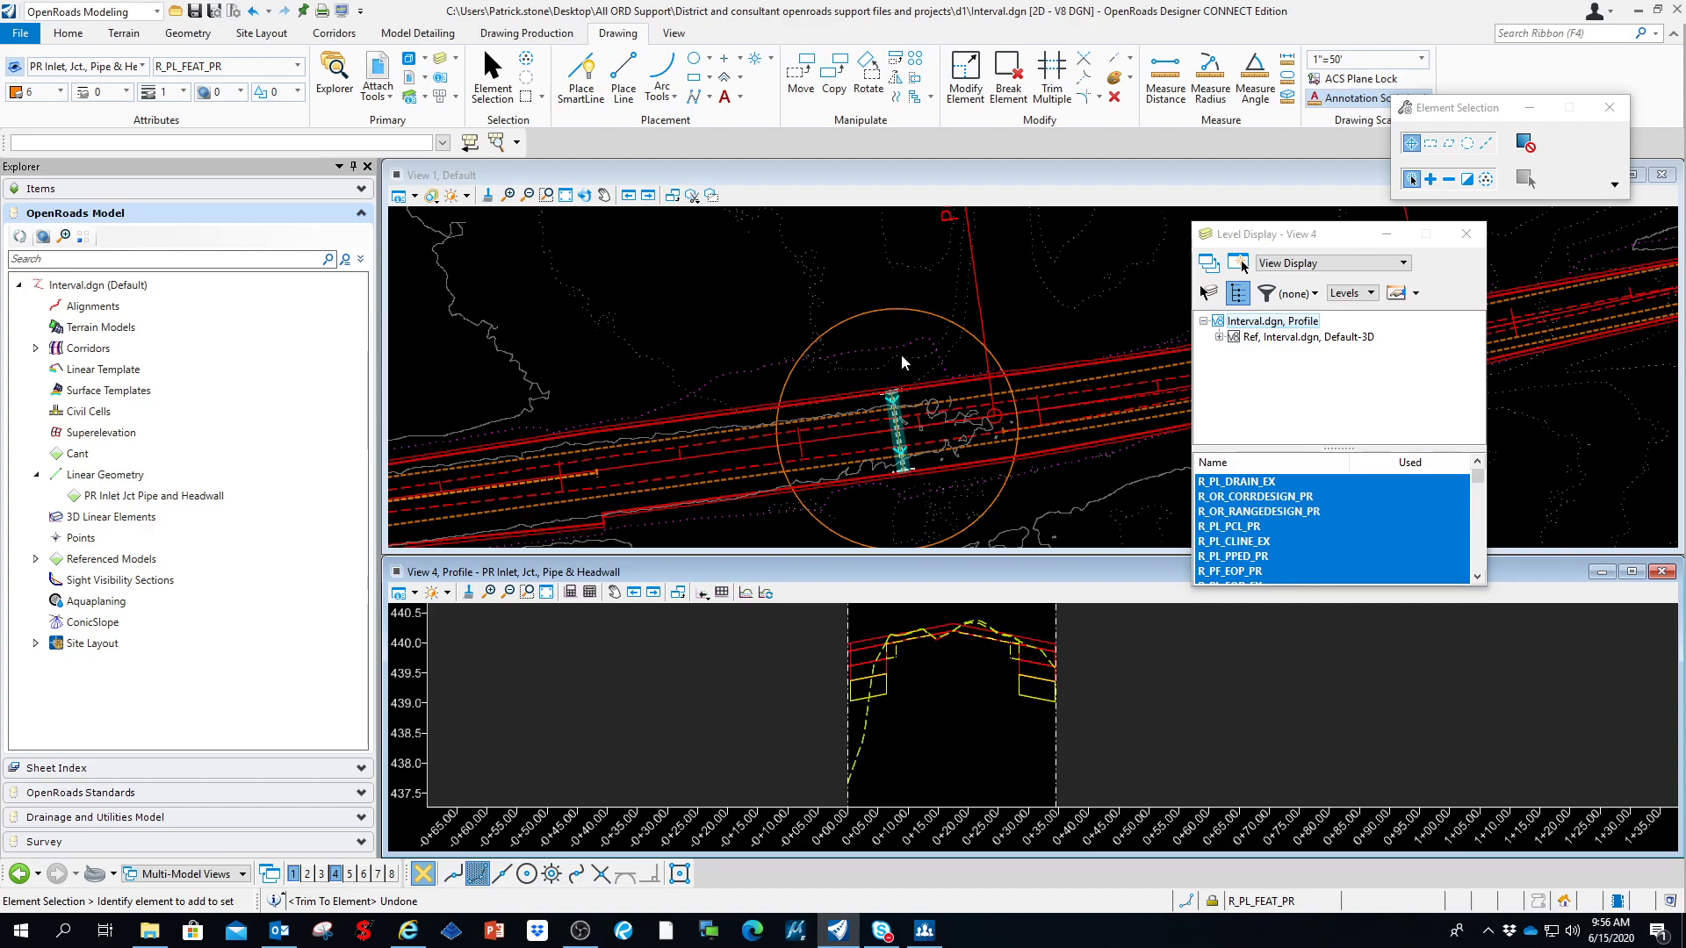
Step: Stretch the northern end of the PR Inlet, Jct, Pipe & Headwall line beyond the upper edge of the circle
{"action": "scroll", "coordinate": [906, 367], "scroll_direction": "up", "scroll_amount": 3}
{"action": "scroll", "coordinate": [887, 426], "scroll_direction": "up", "scroll_amount": 1}
{"action": "scroll", "coordinate": [886, 426], "scroll_direction": "up", "scroll_amount": 4}
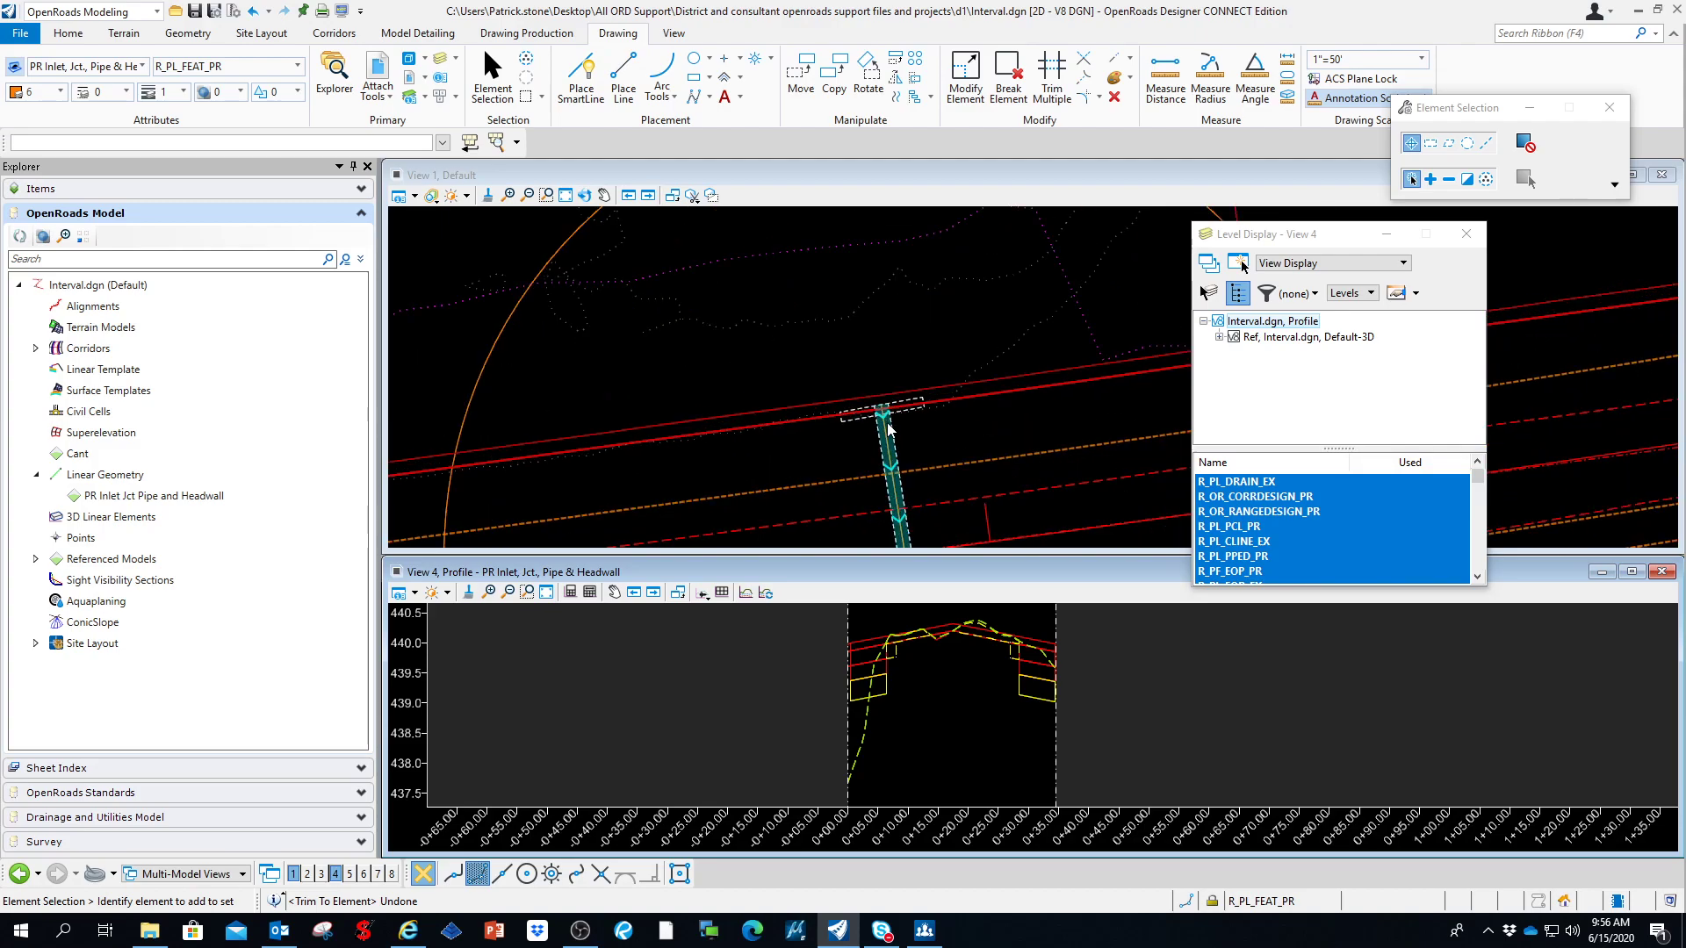
{"action": "left_click", "coordinate": [886, 430]}
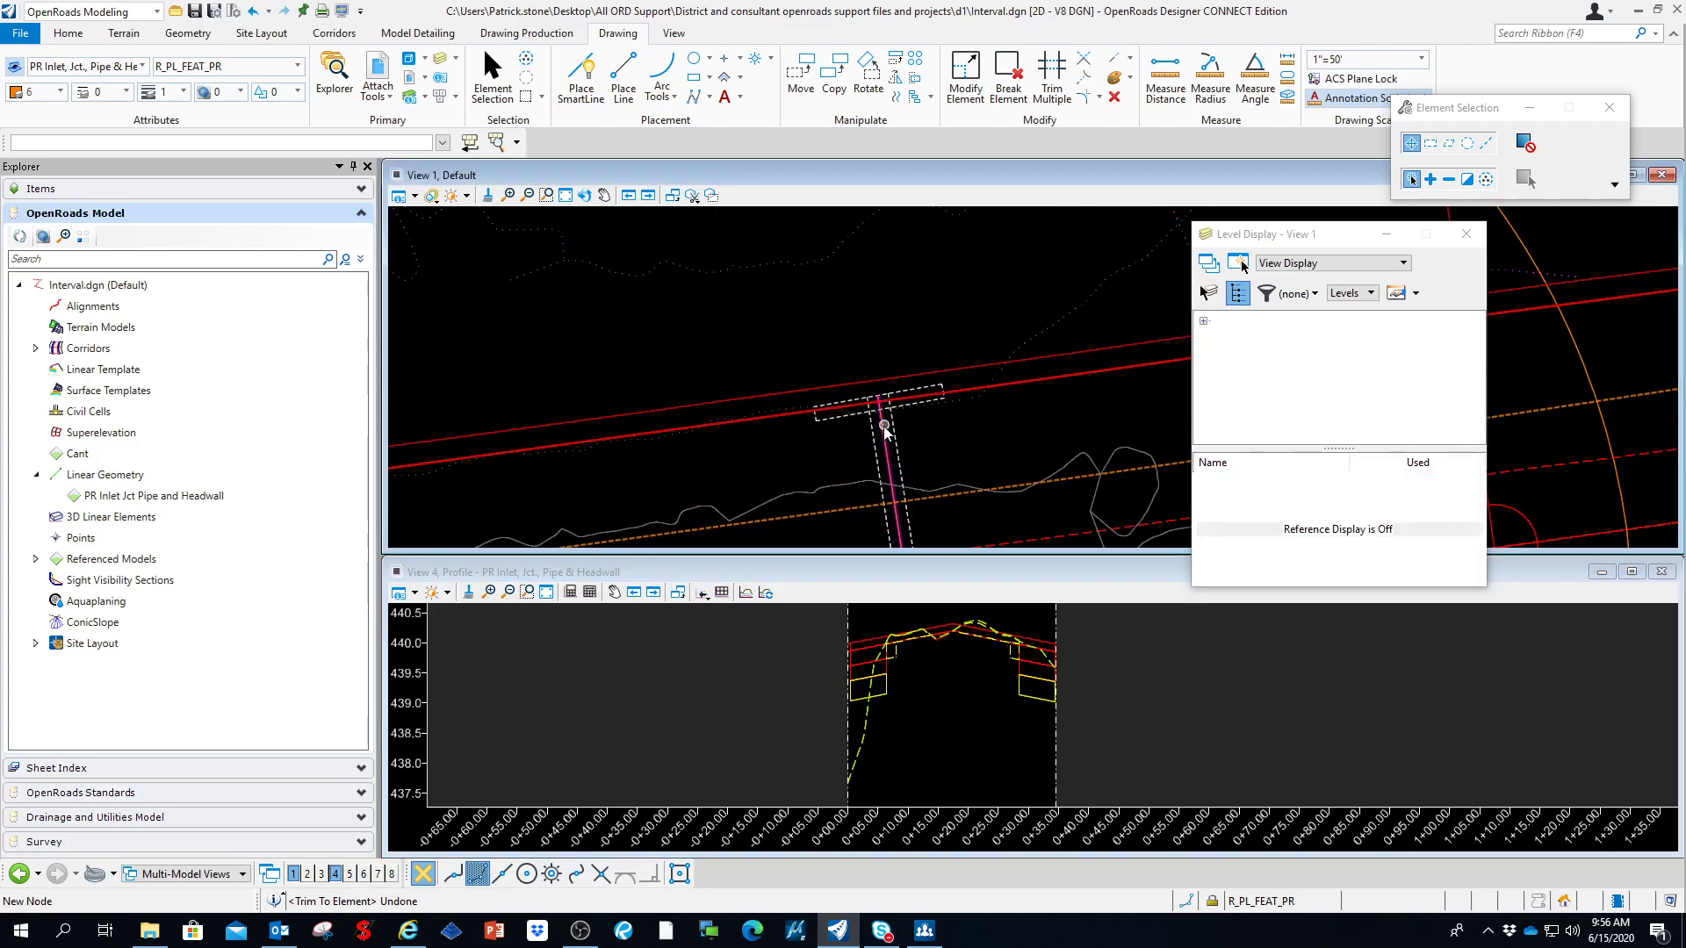
{"action": "left_click_drag", "start_coordinate": [882, 432], "coordinate": [879, 386]}
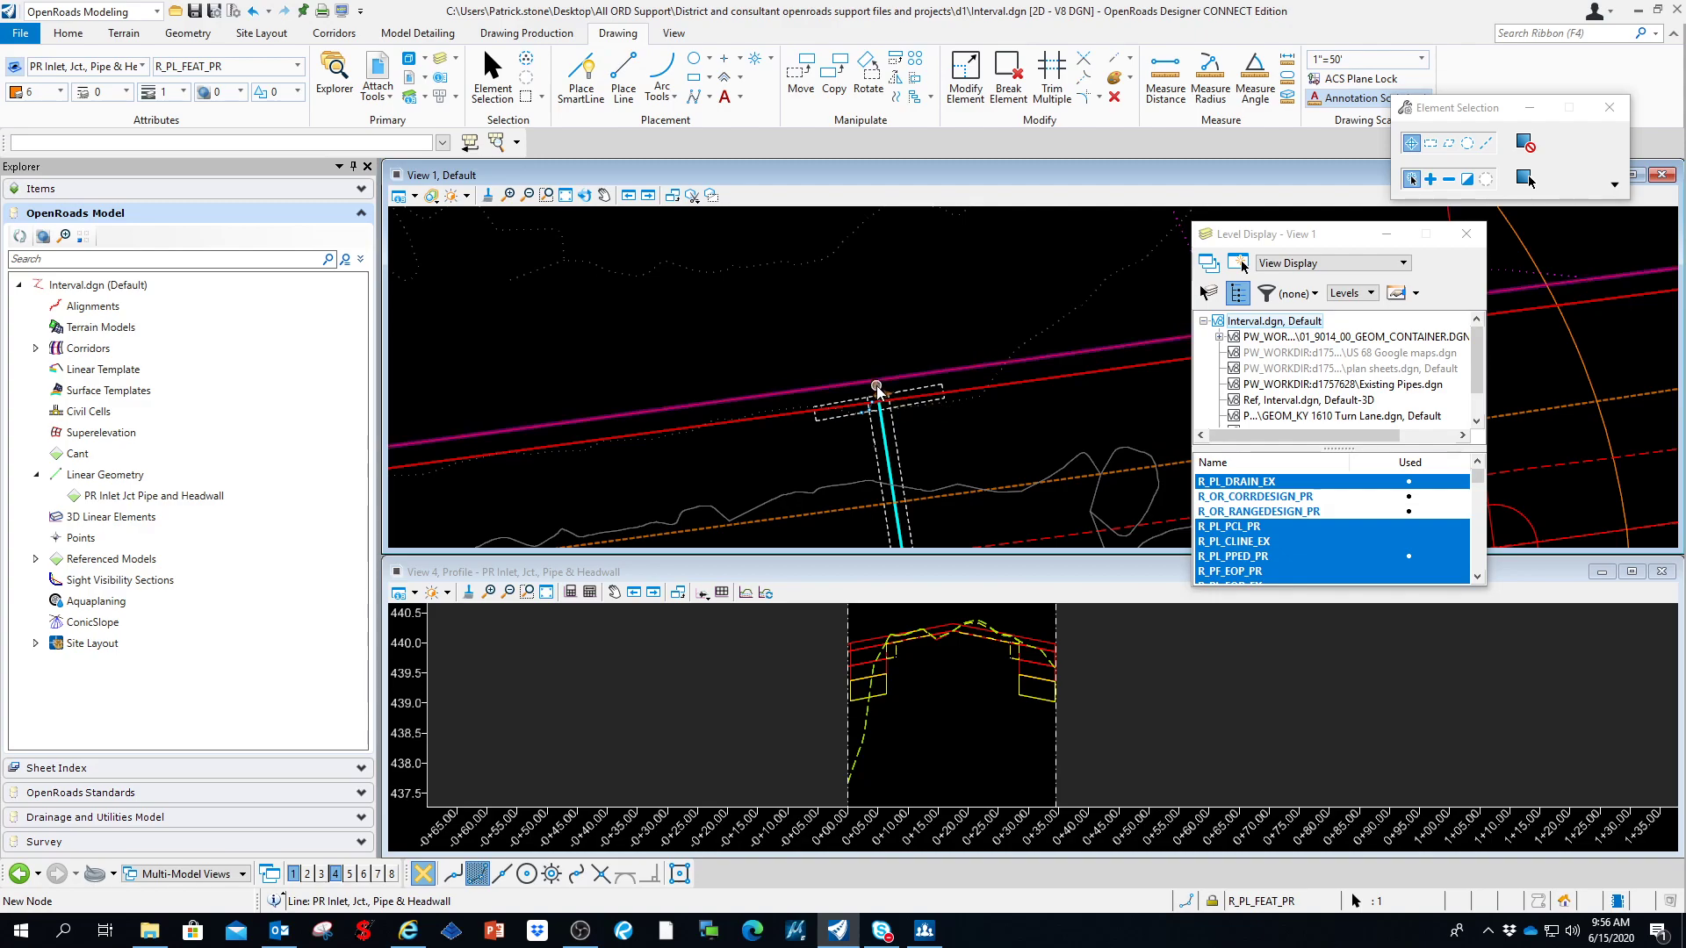
{"action": "scroll", "coordinate": [878, 308], "scroll_direction": "down", "scroll_amount": 1}
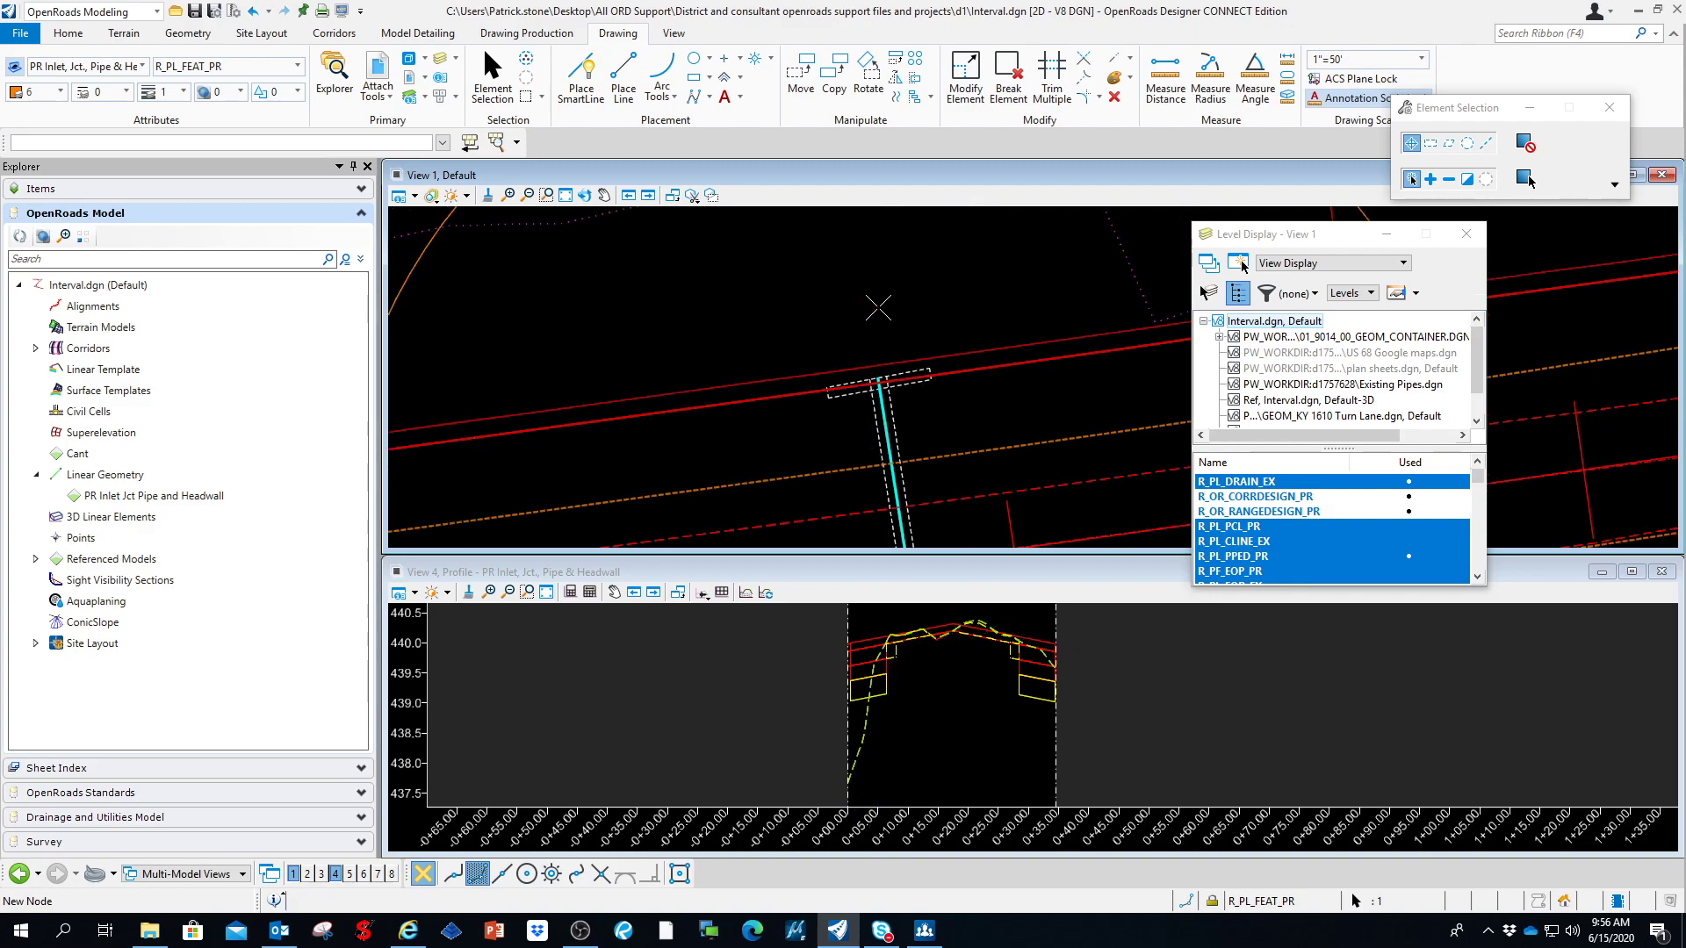
{"action": "scroll", "coordinate": [876, 303], "scroll_direction": "down", "scroll_amount": 4}
{"action": "middle_click_drag", "start_coordinate": [859, 358], "coordinate": [860, 512]}
{"action": "scroll", "coordinate": [860, 505], "scroll_direction": "down", "scroll_amount": 1}
{"action": "middle_click_drag", "start_coordinate": [861, 404], "coordinate": [861, 433]}
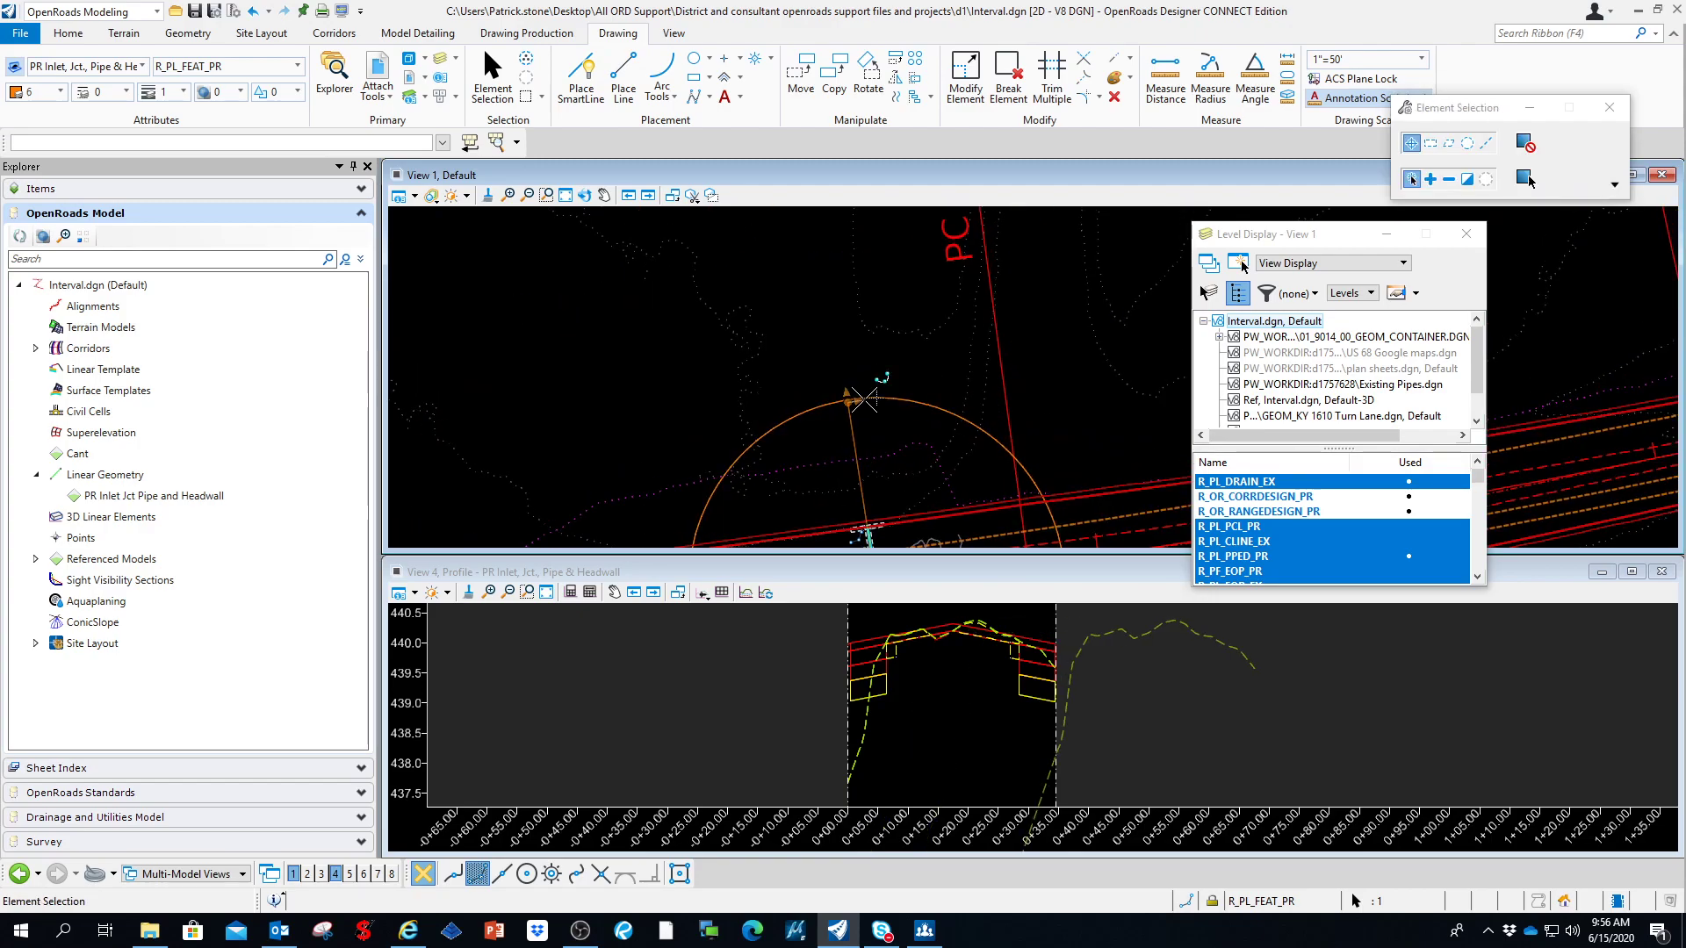
{"action": "left_click", "coordinate": [843, 366]}
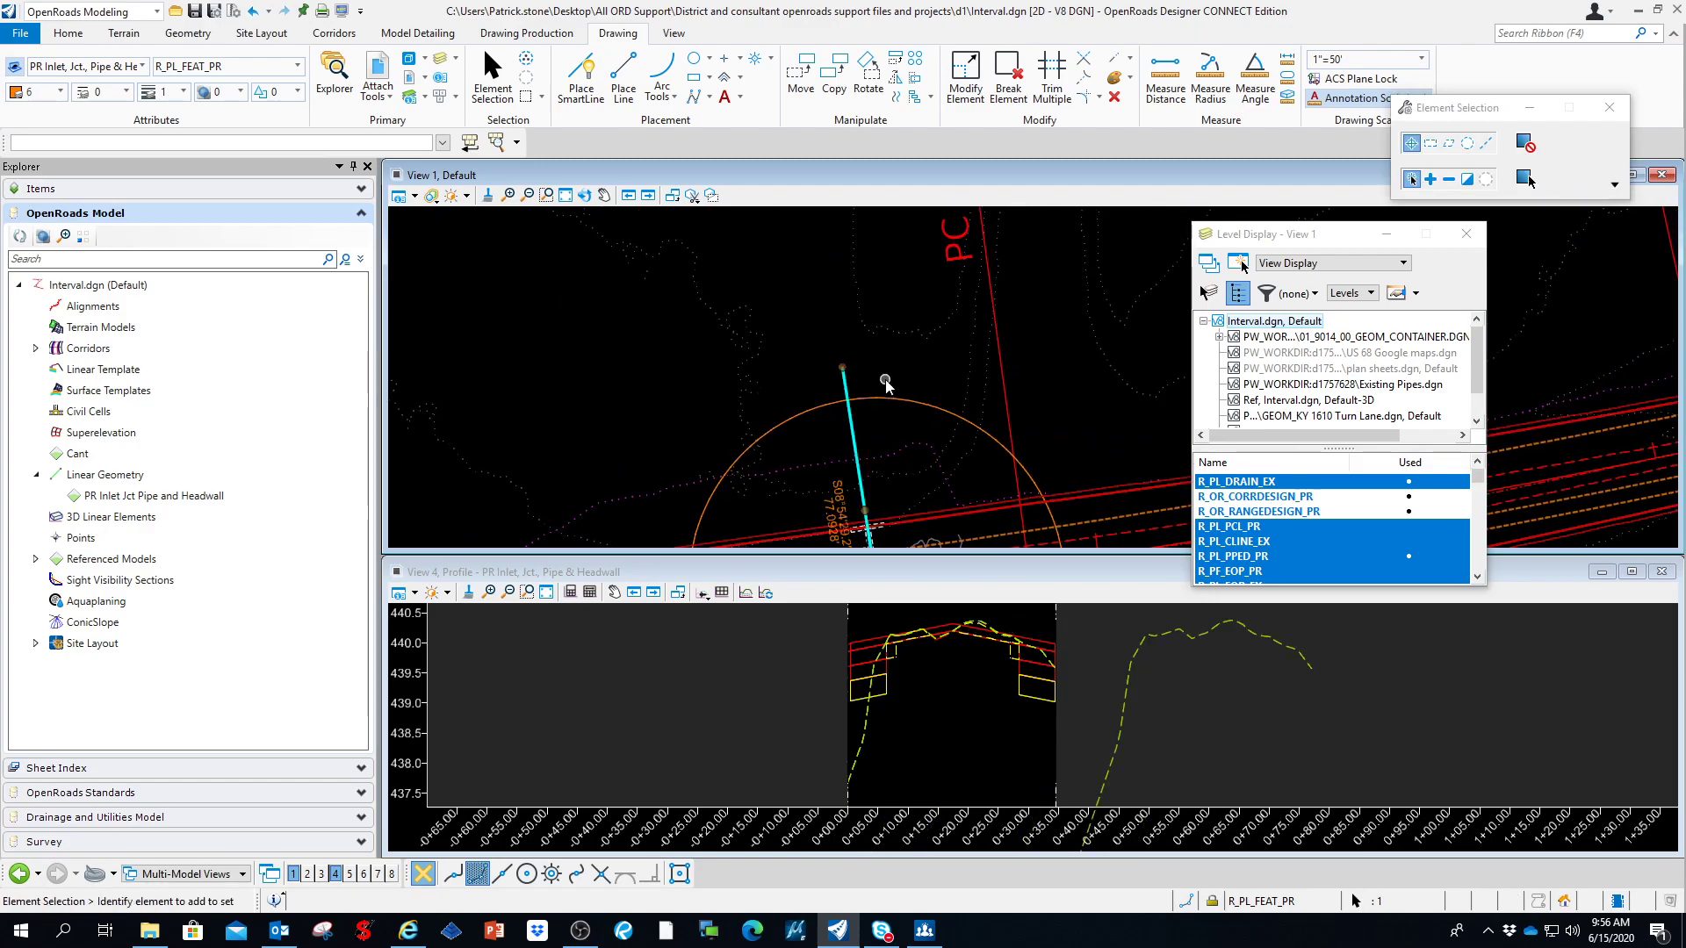
{"action": "left_click", "coordinate": [921, 425]}
Step: Trim the pipe line to the surrounding circle with Trim To Element
{"action": "middle_click_drag", "start_coordinate": [896, 374], "coordinate": [794, 271]}
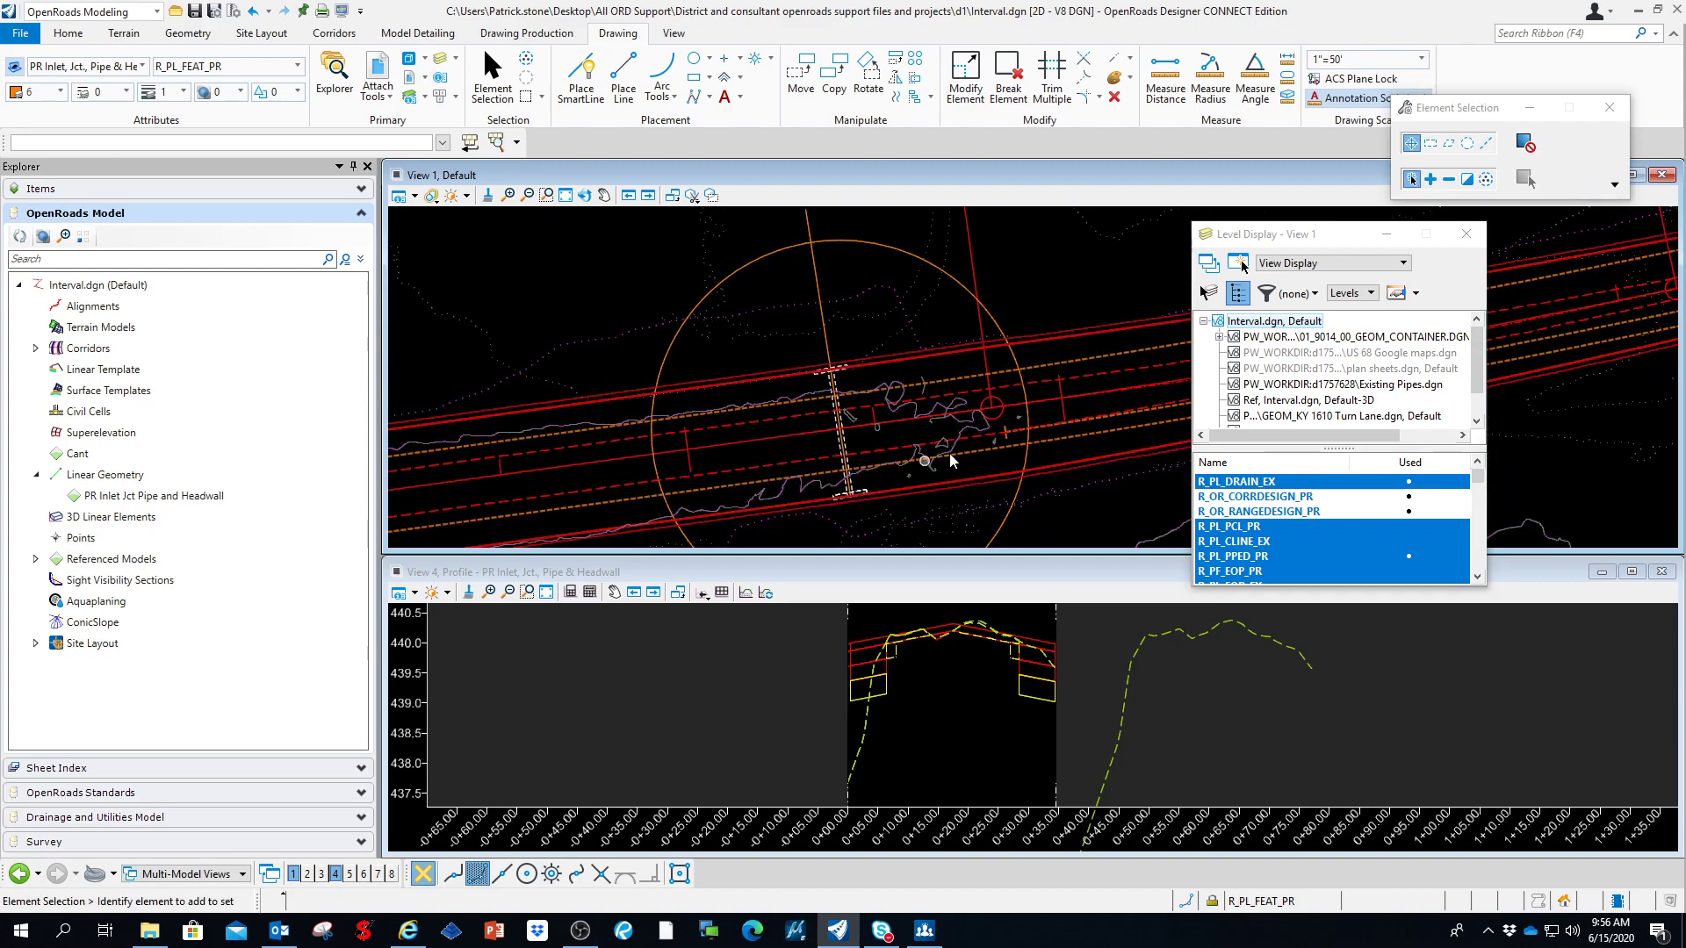
{"action": "middle_click_drag", "start_coordinate": [933, 497], "coordinate": [943, 397]}
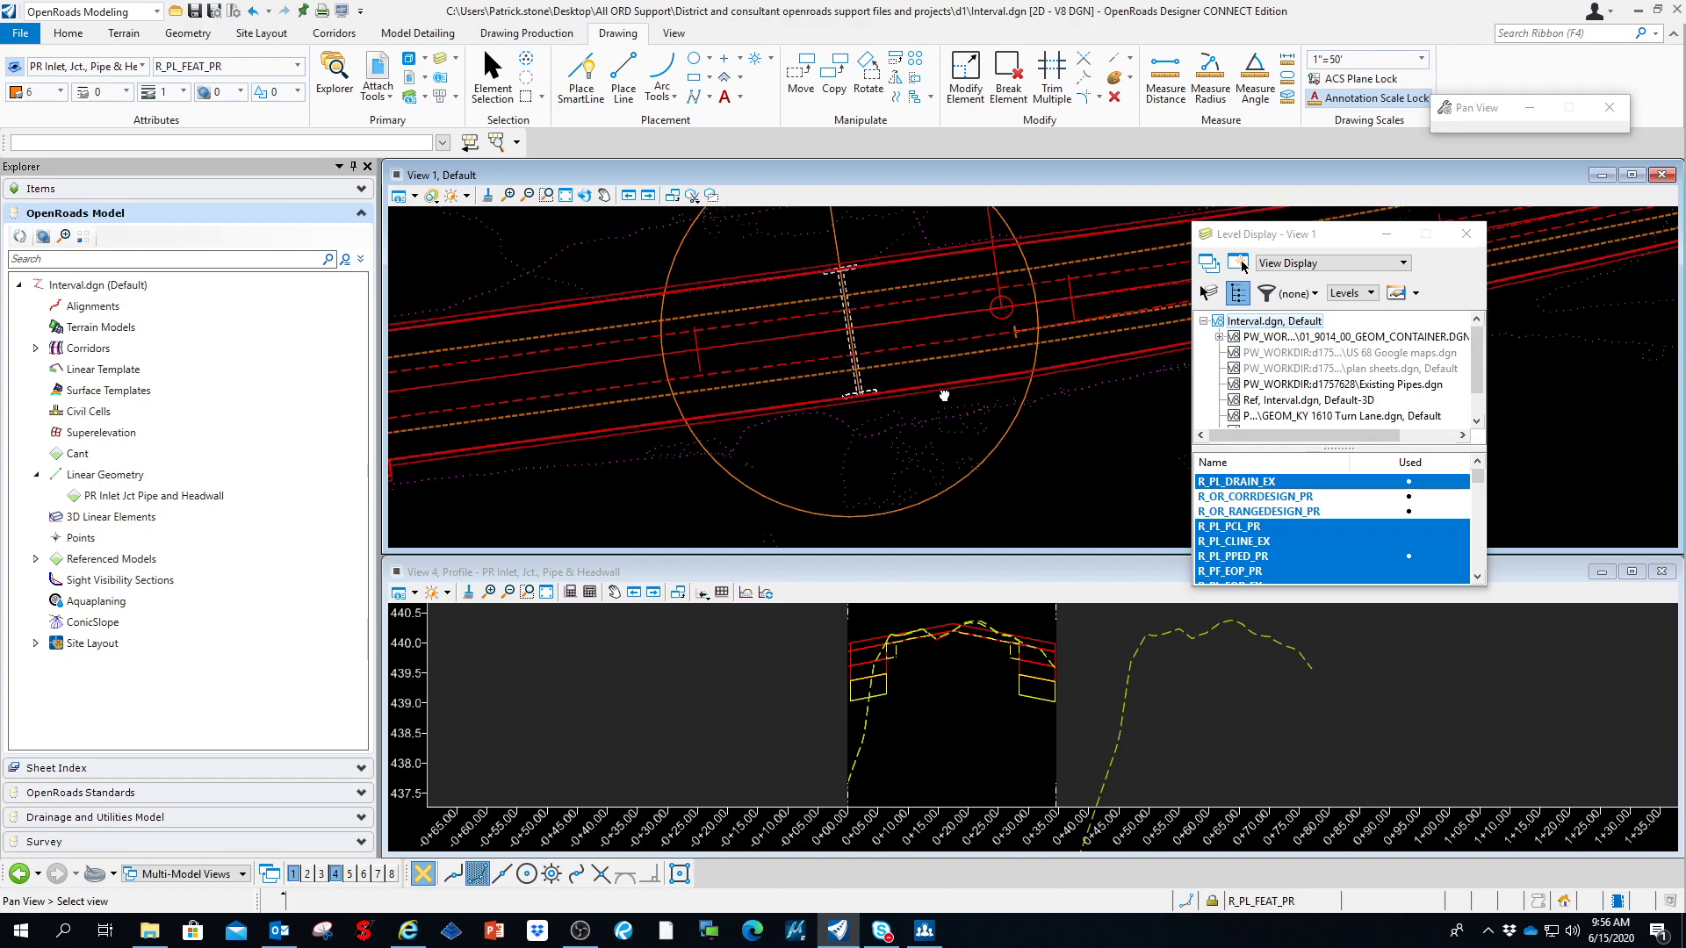
{"action": "left_click", "coordinate": [1085, 80]}
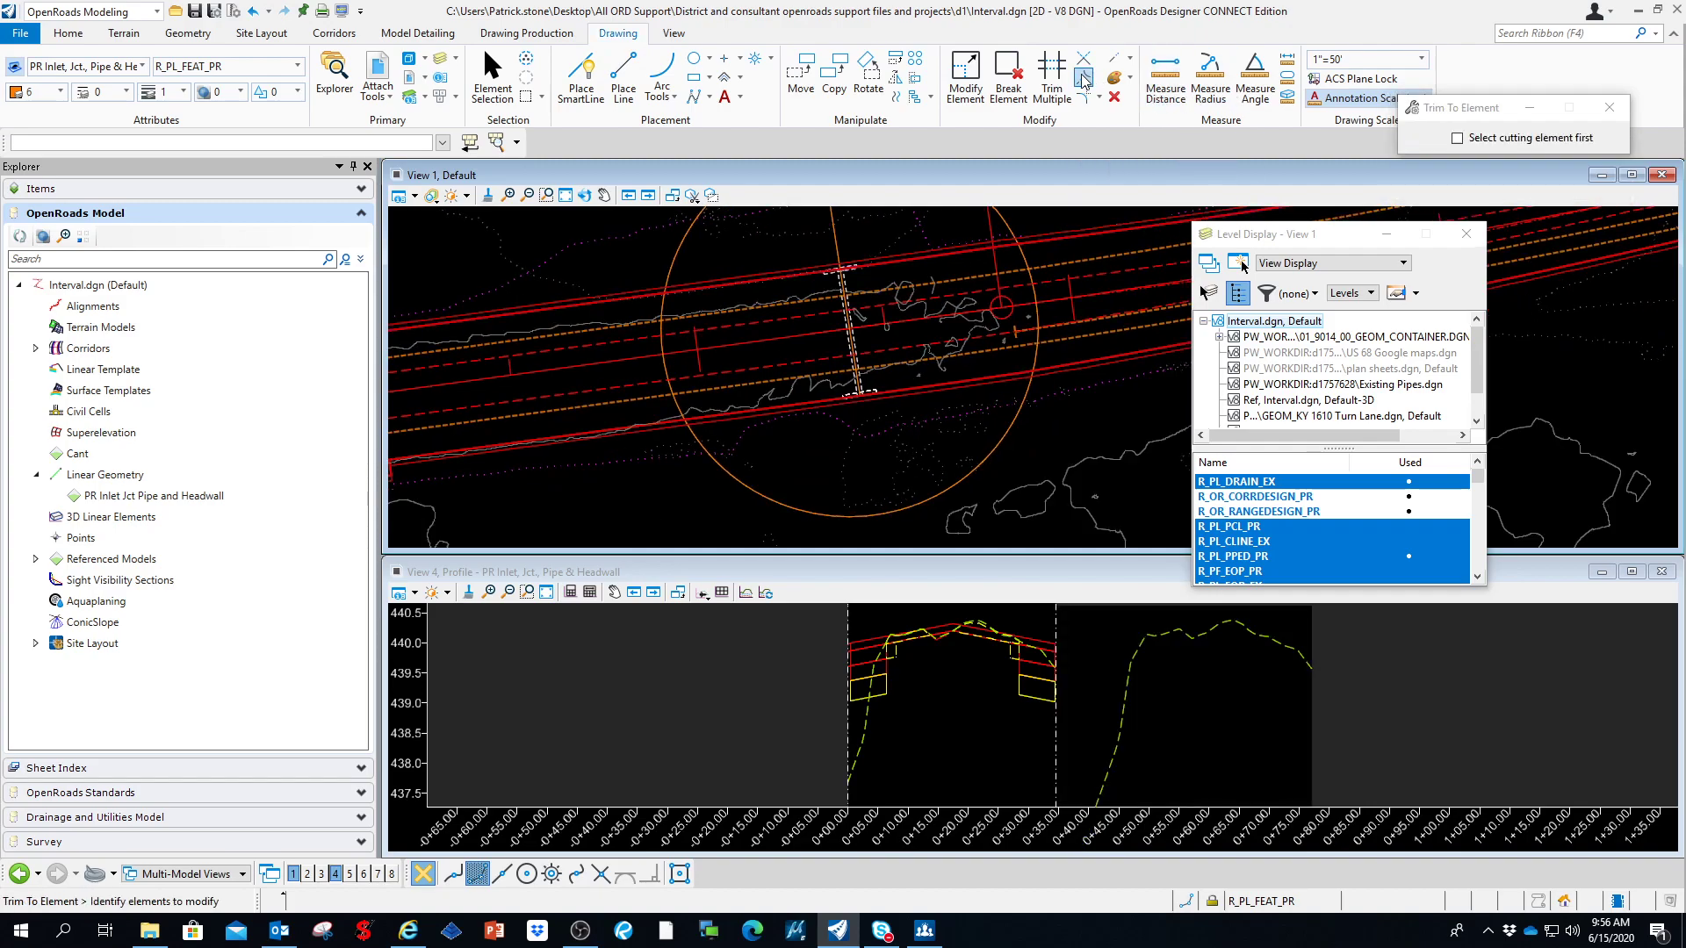
{"action": "left_click", "coordinate": [854, 362]}
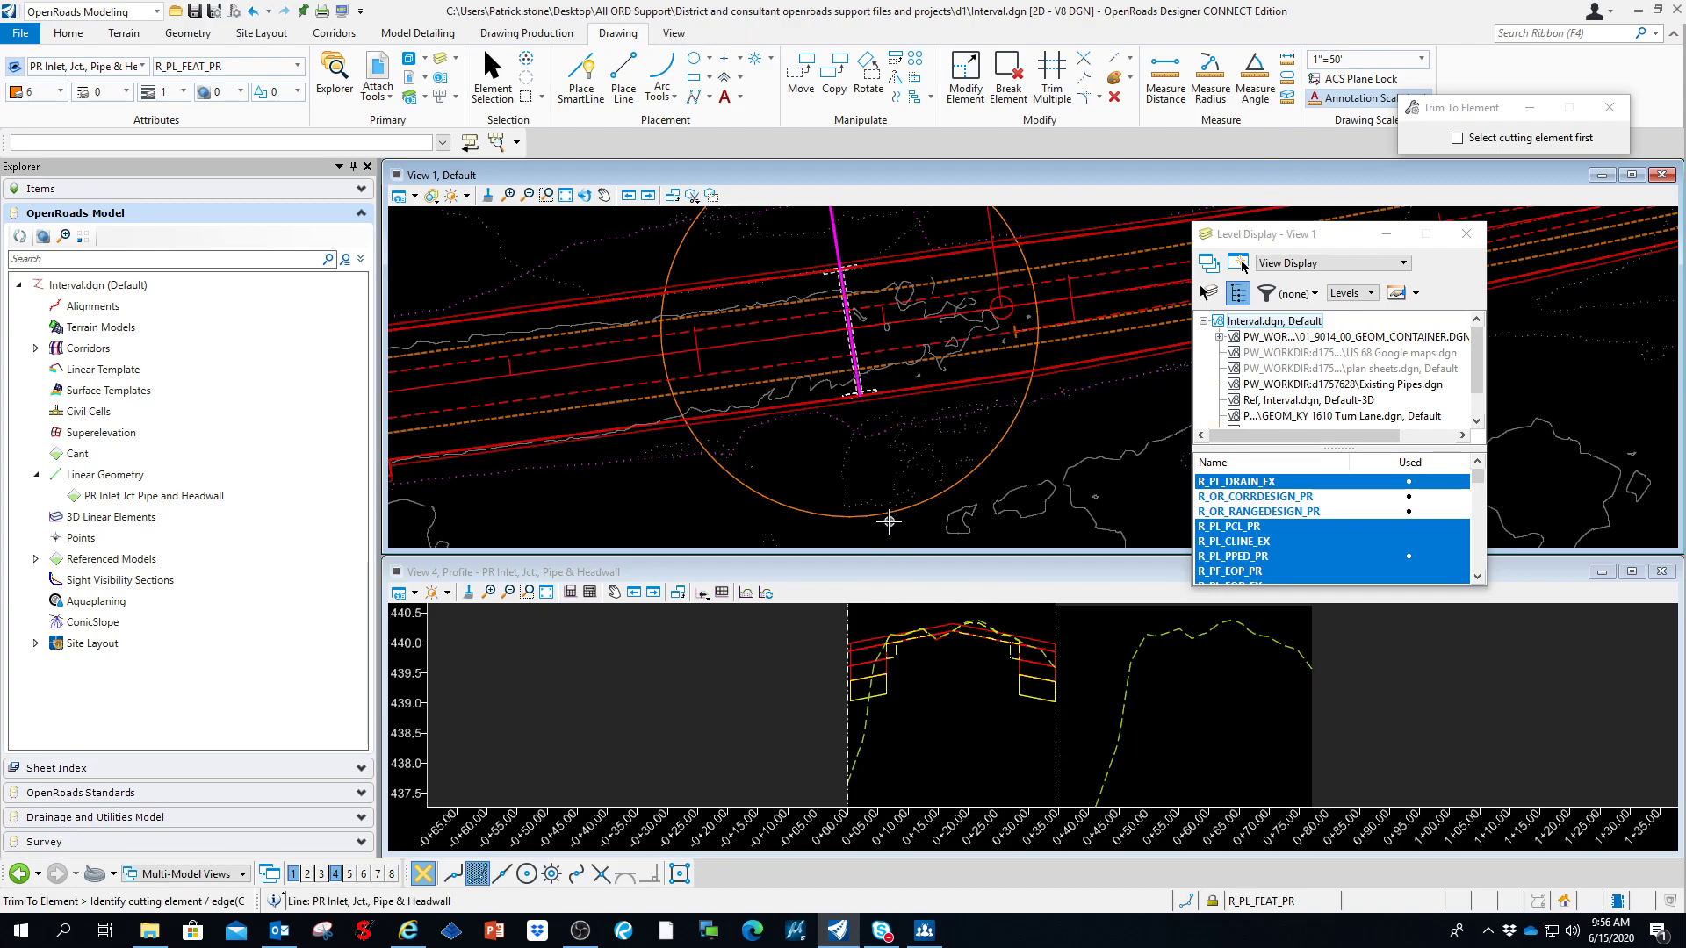
{"action": "left_click", "coordinate": [879, 515]}
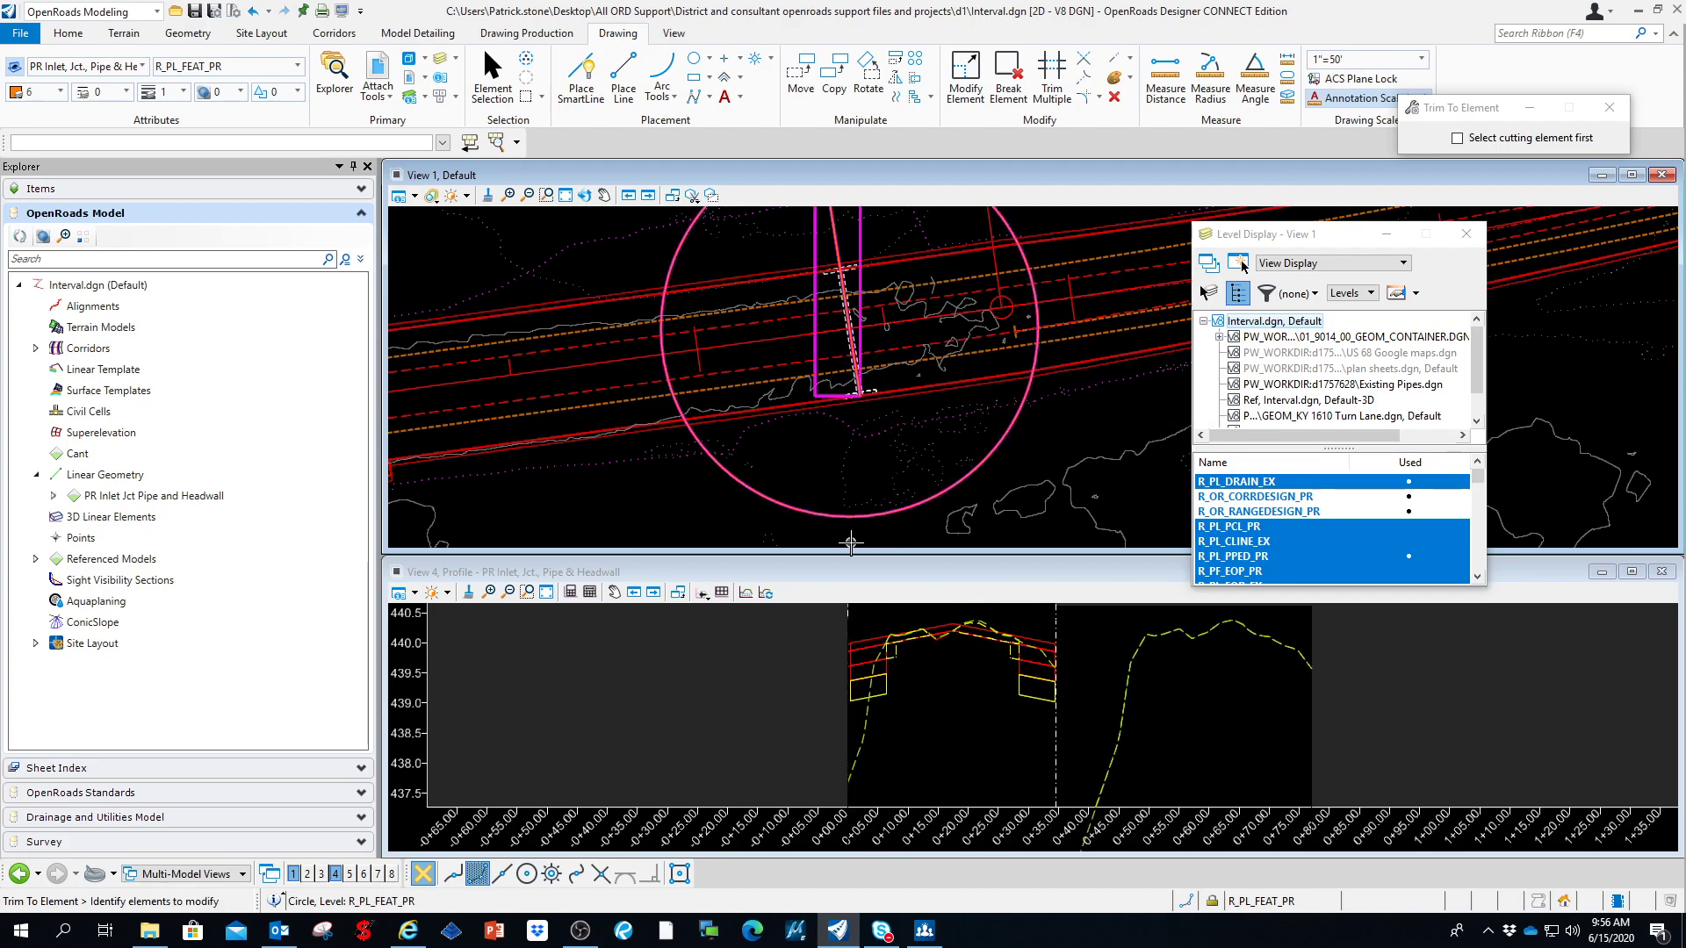
{"action": "left_click", "coordinate": [894, 512]}
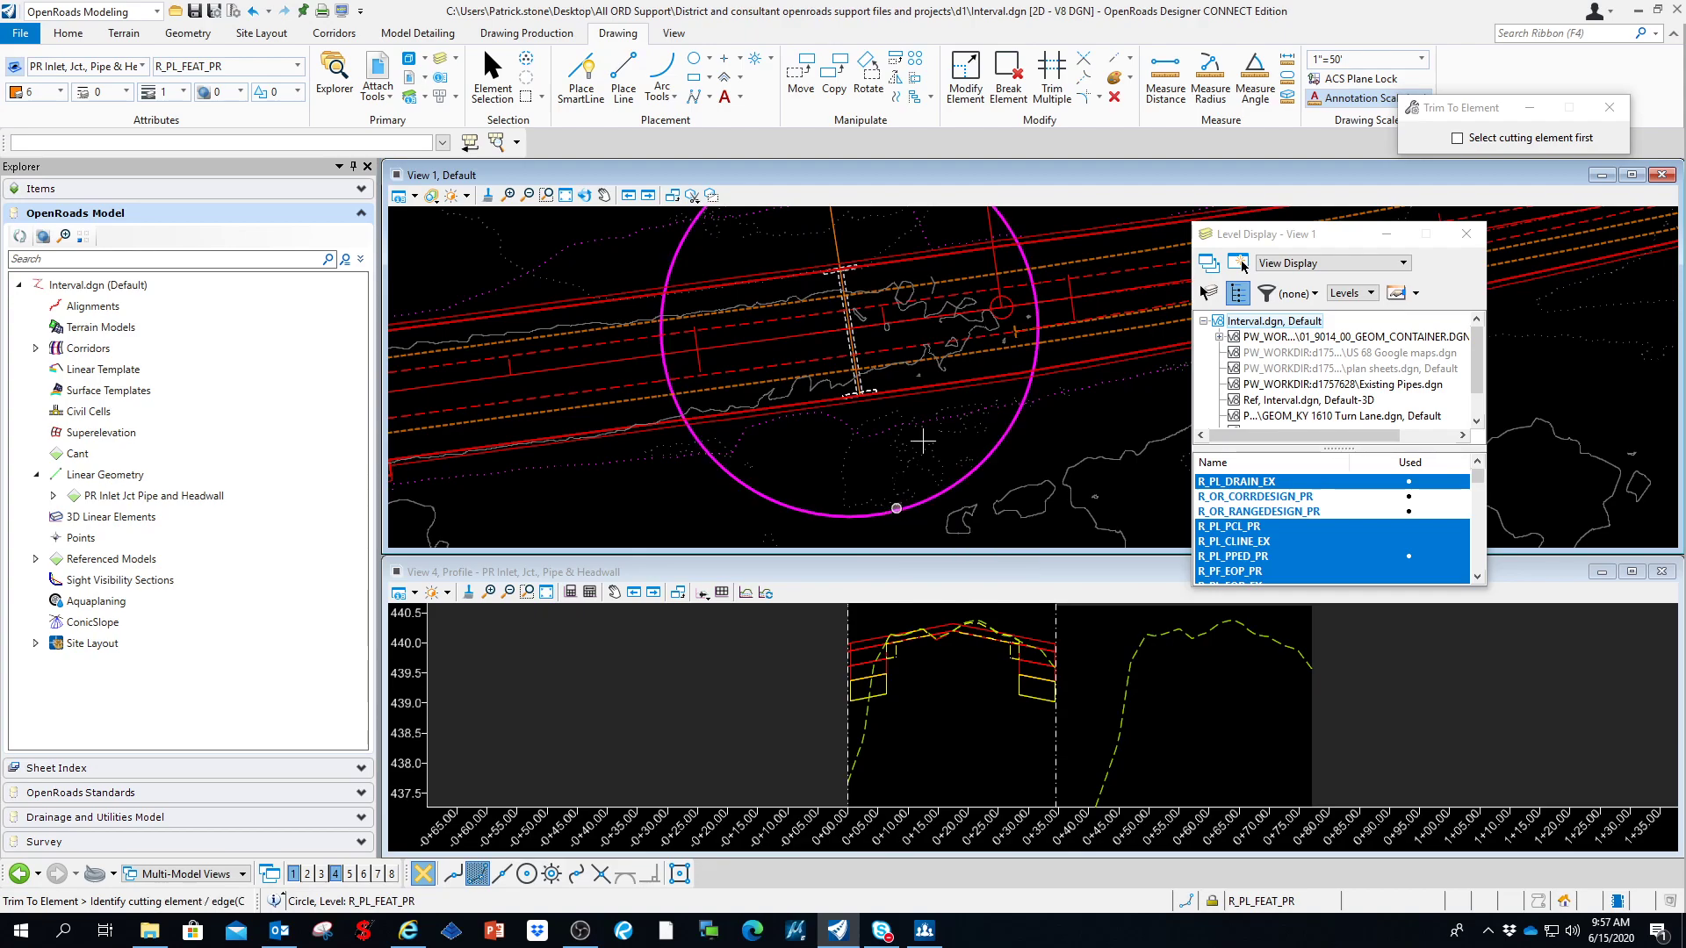
{"action": "left_click", "coordinate": [493, 74]}
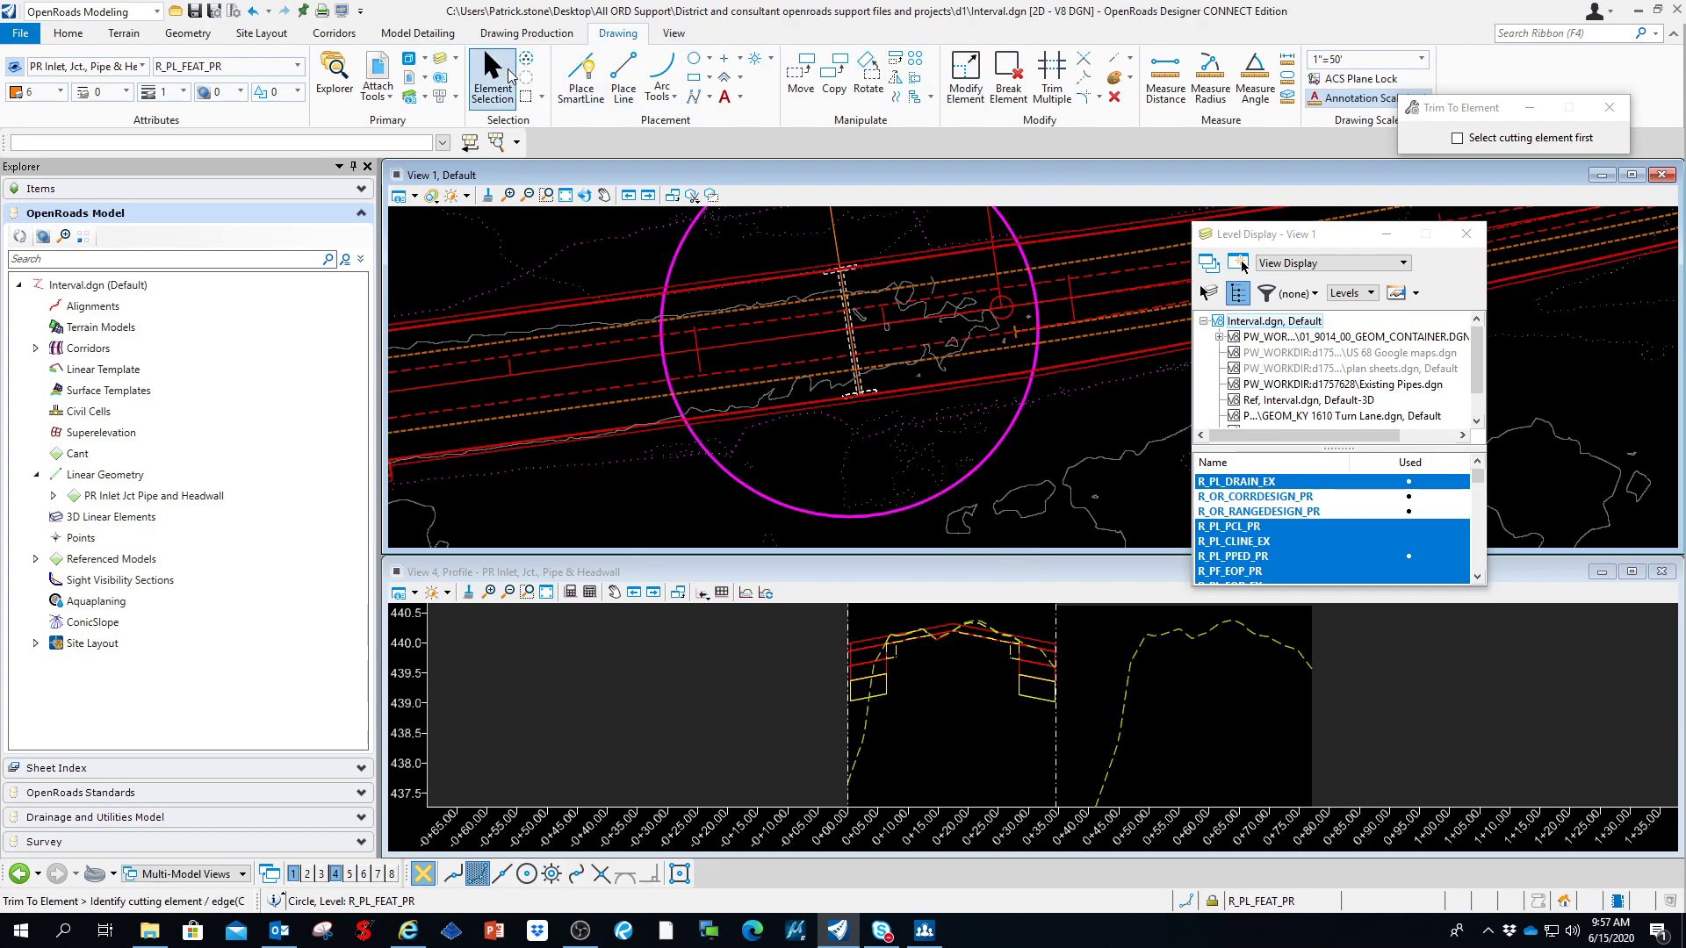
Step: Extend the southern end of the pipe line to its intersection with the circle's lower edge
{"action": "scroll", "coordinate": [863, 399], "scroll_direction": "up", "scroll_amount": 2}
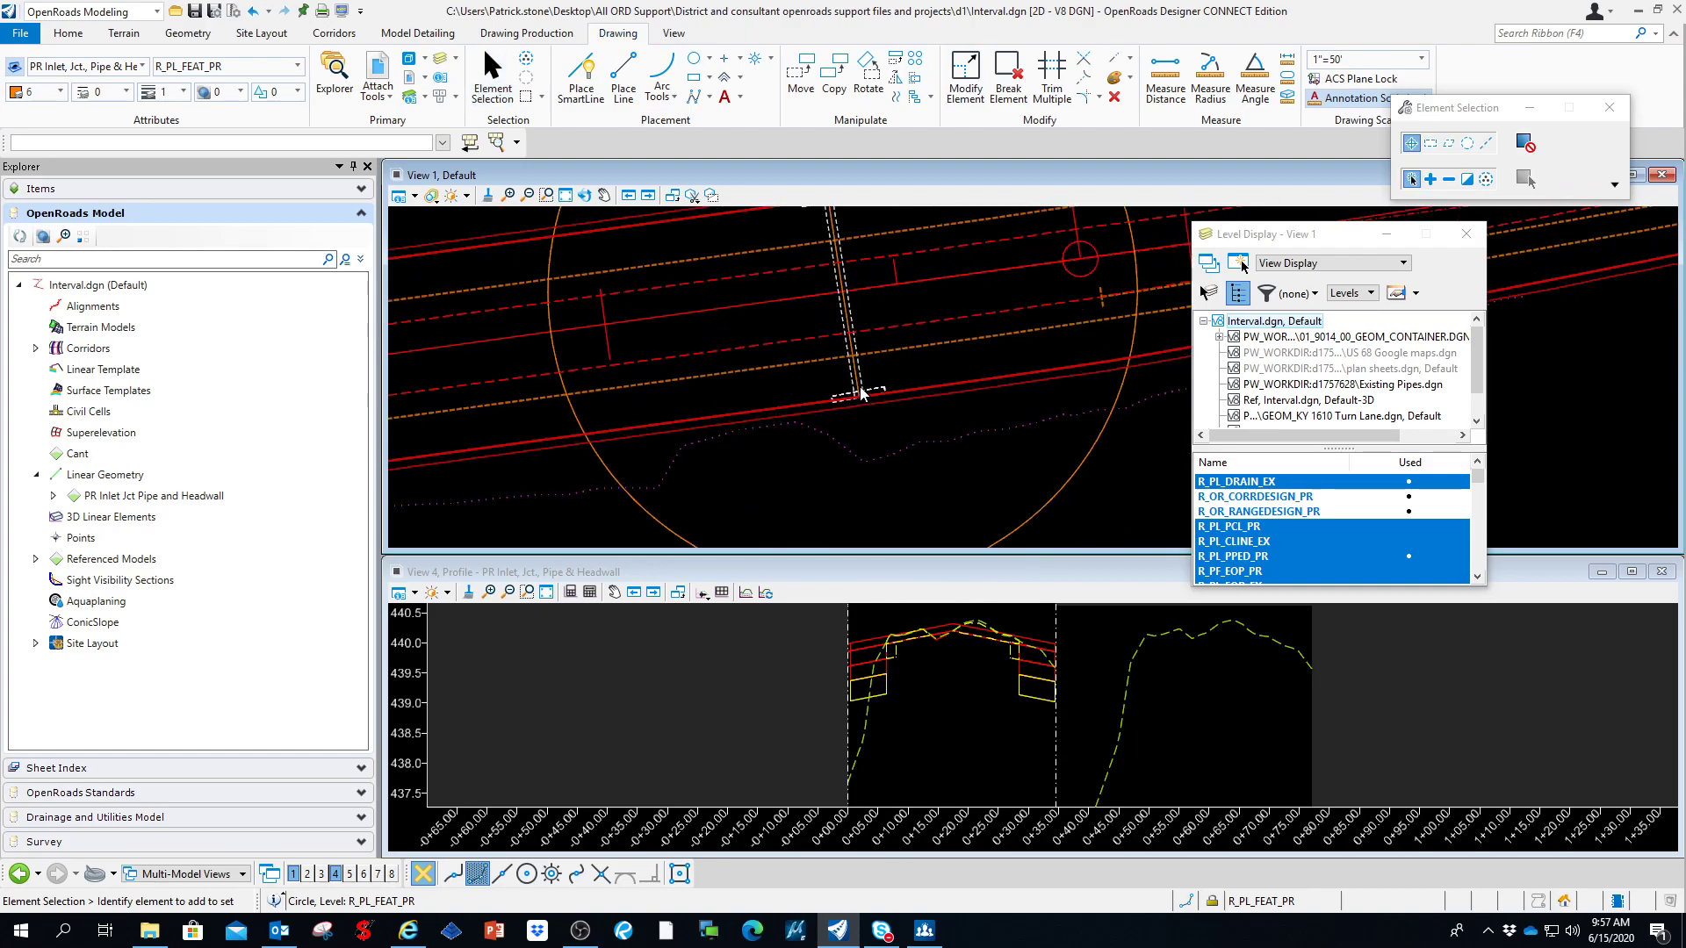
{"action": "left_click", "coordinate": [868, 420]}
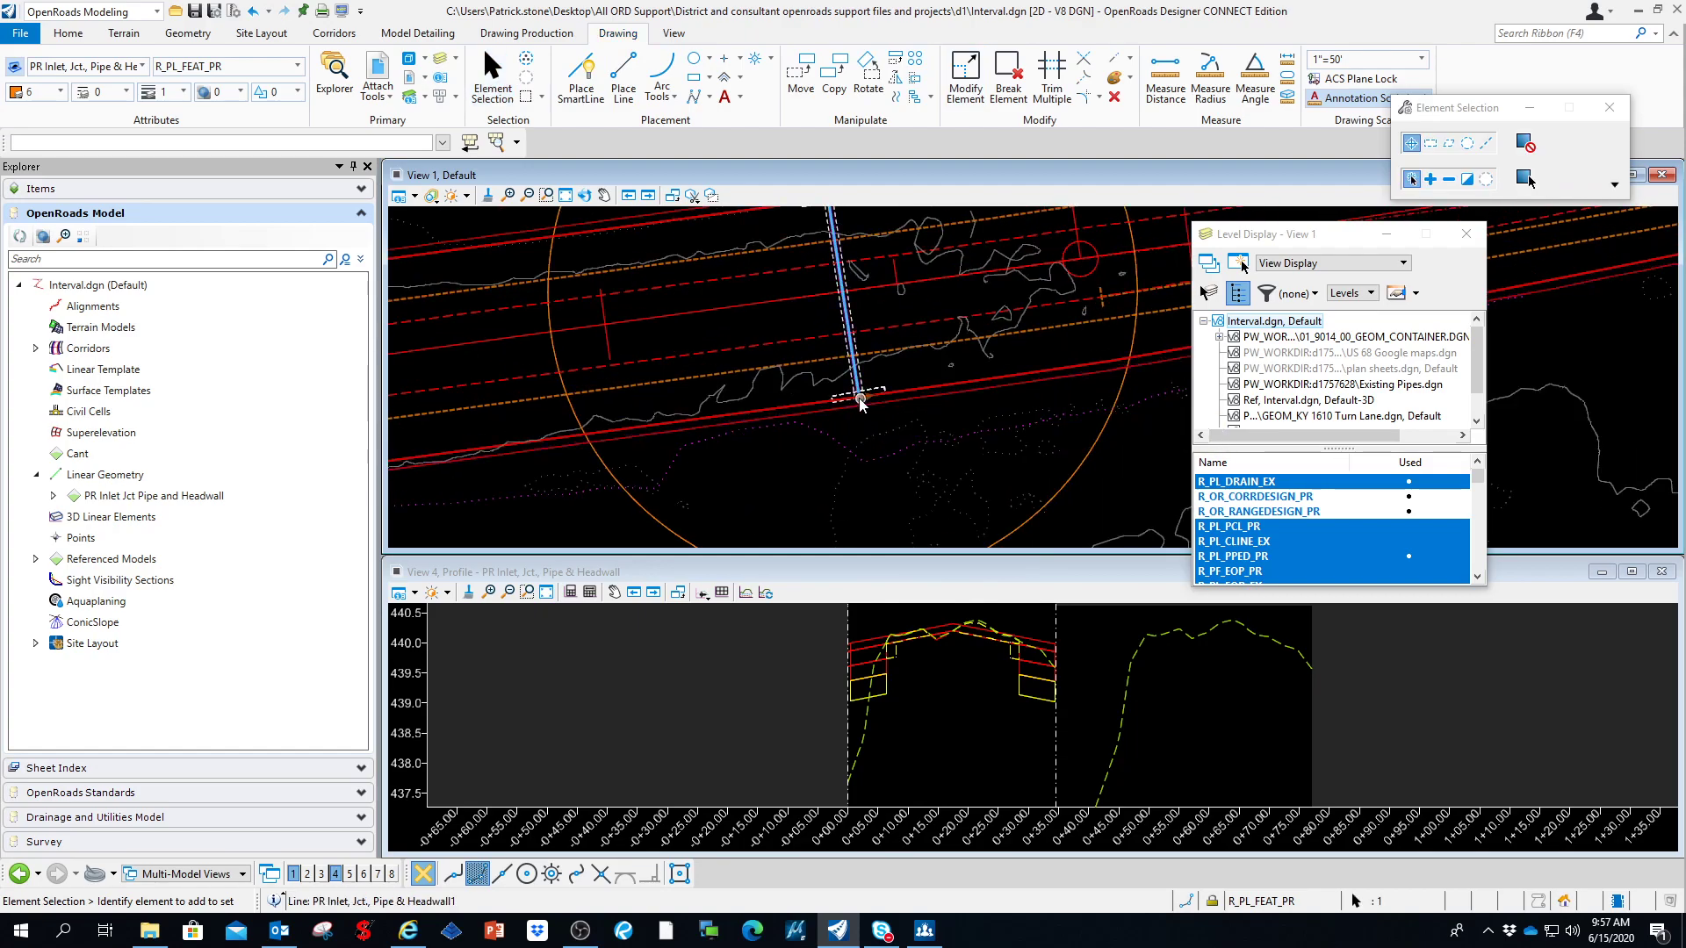
{"action": "left_click", "coordinate": [859, 399]}
{"action": "middle_click_drag", "start_coordinate": [887, 475], "coordinate": [870, 334]}
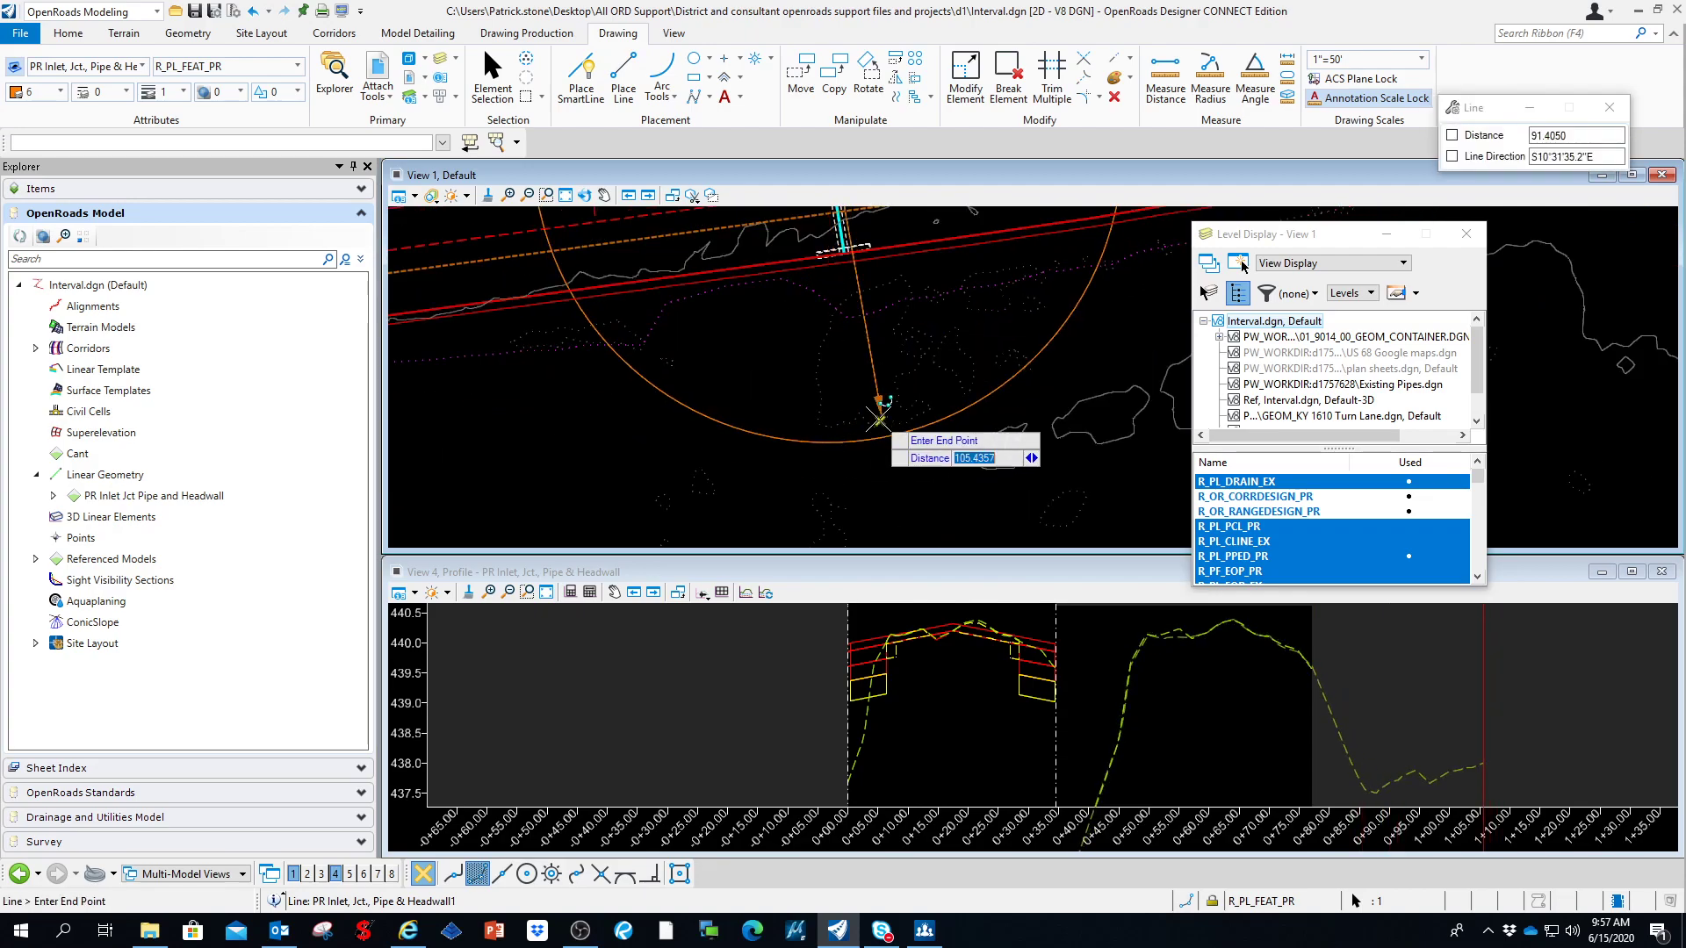
{"action": "left_click", "coordinate": [601, 874]}
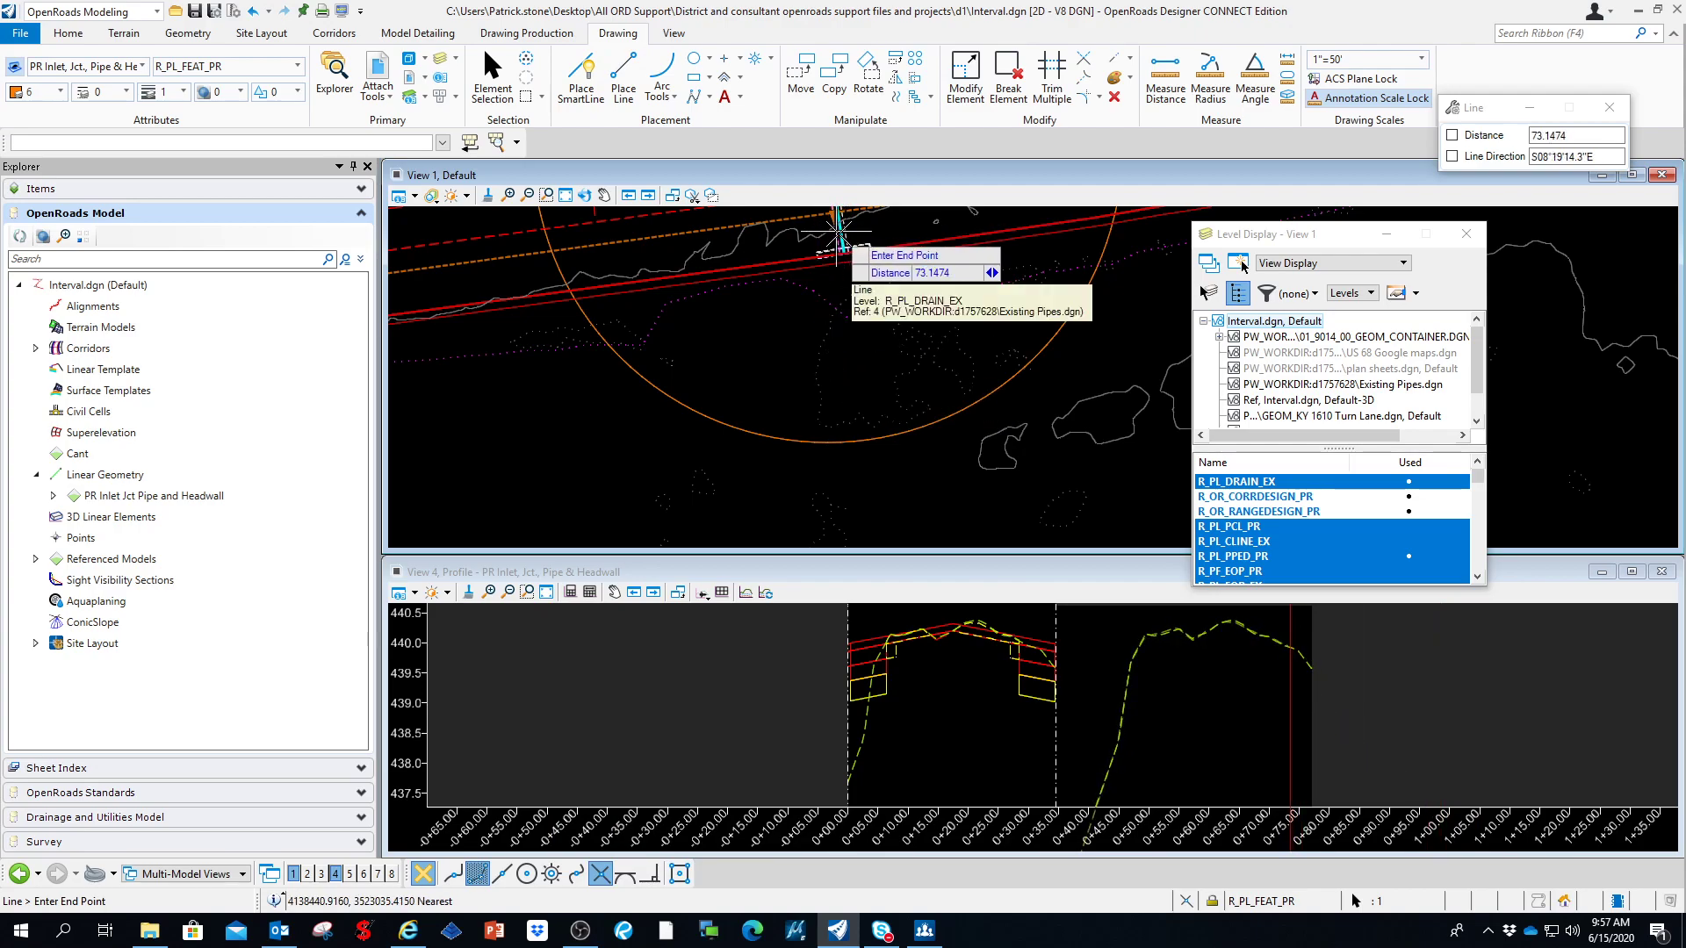
{"action": "left_click", "coordinate": [776, 430]}
{"action": "key", "text": "Escape"}
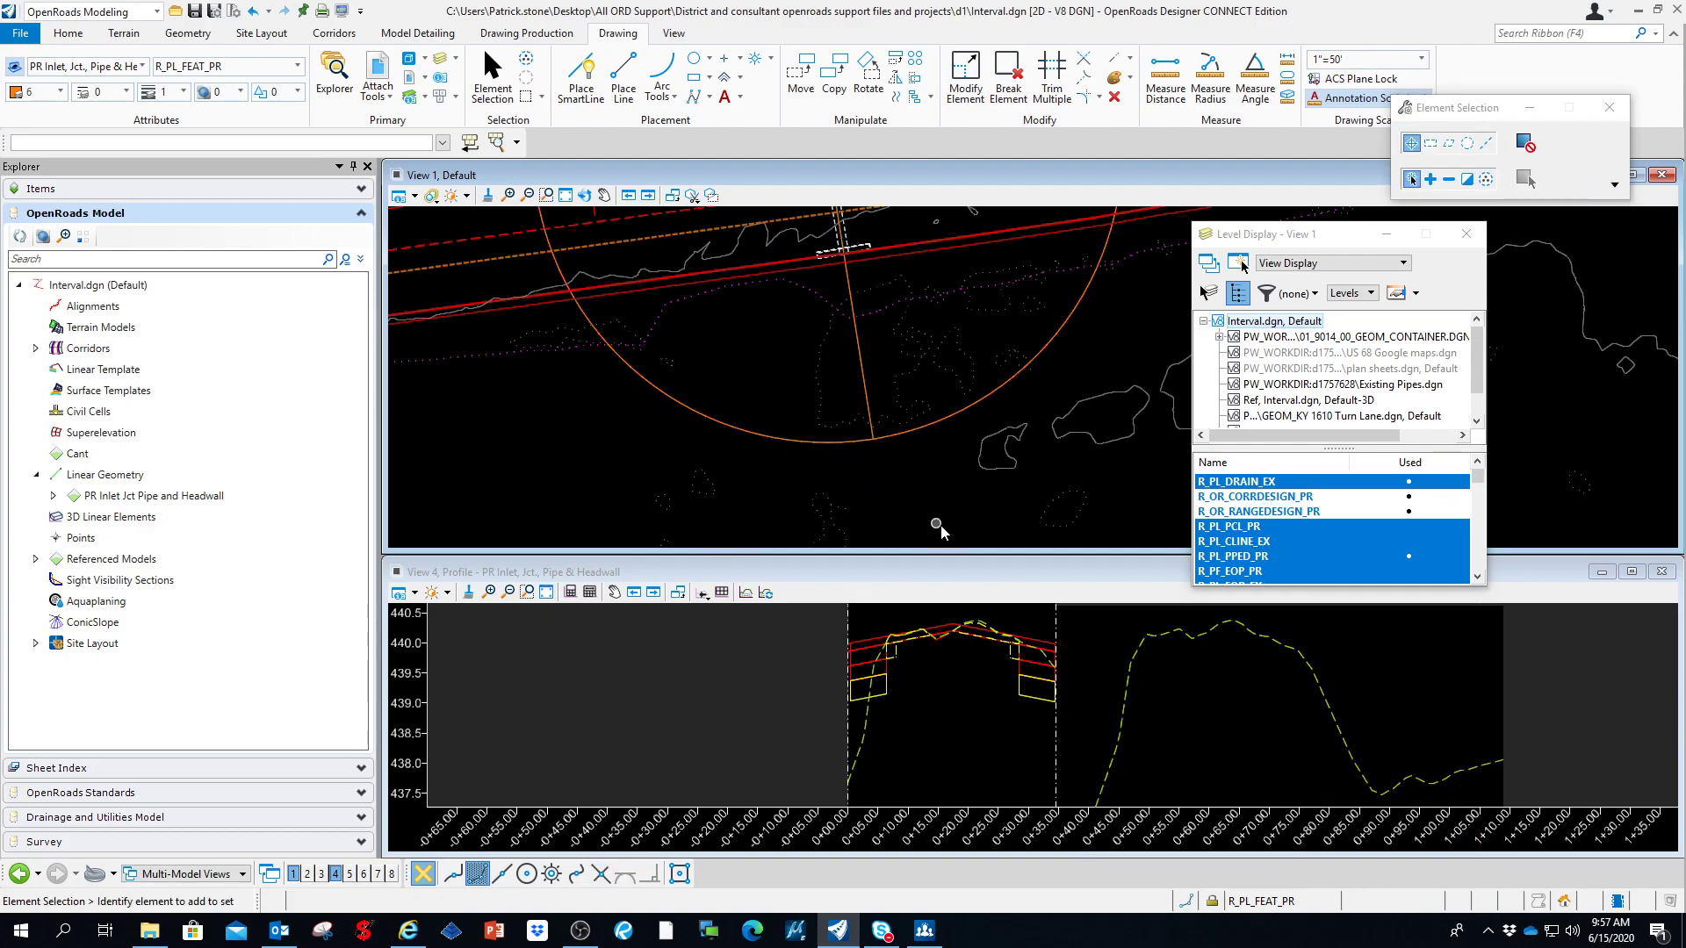
Step: Refresh the 3D cut in the profile view with the extended pipe line selected
{"action": "scroll", "coordinate": [930, 686], "scroll_direction": "down", "scroll_amount": 2}
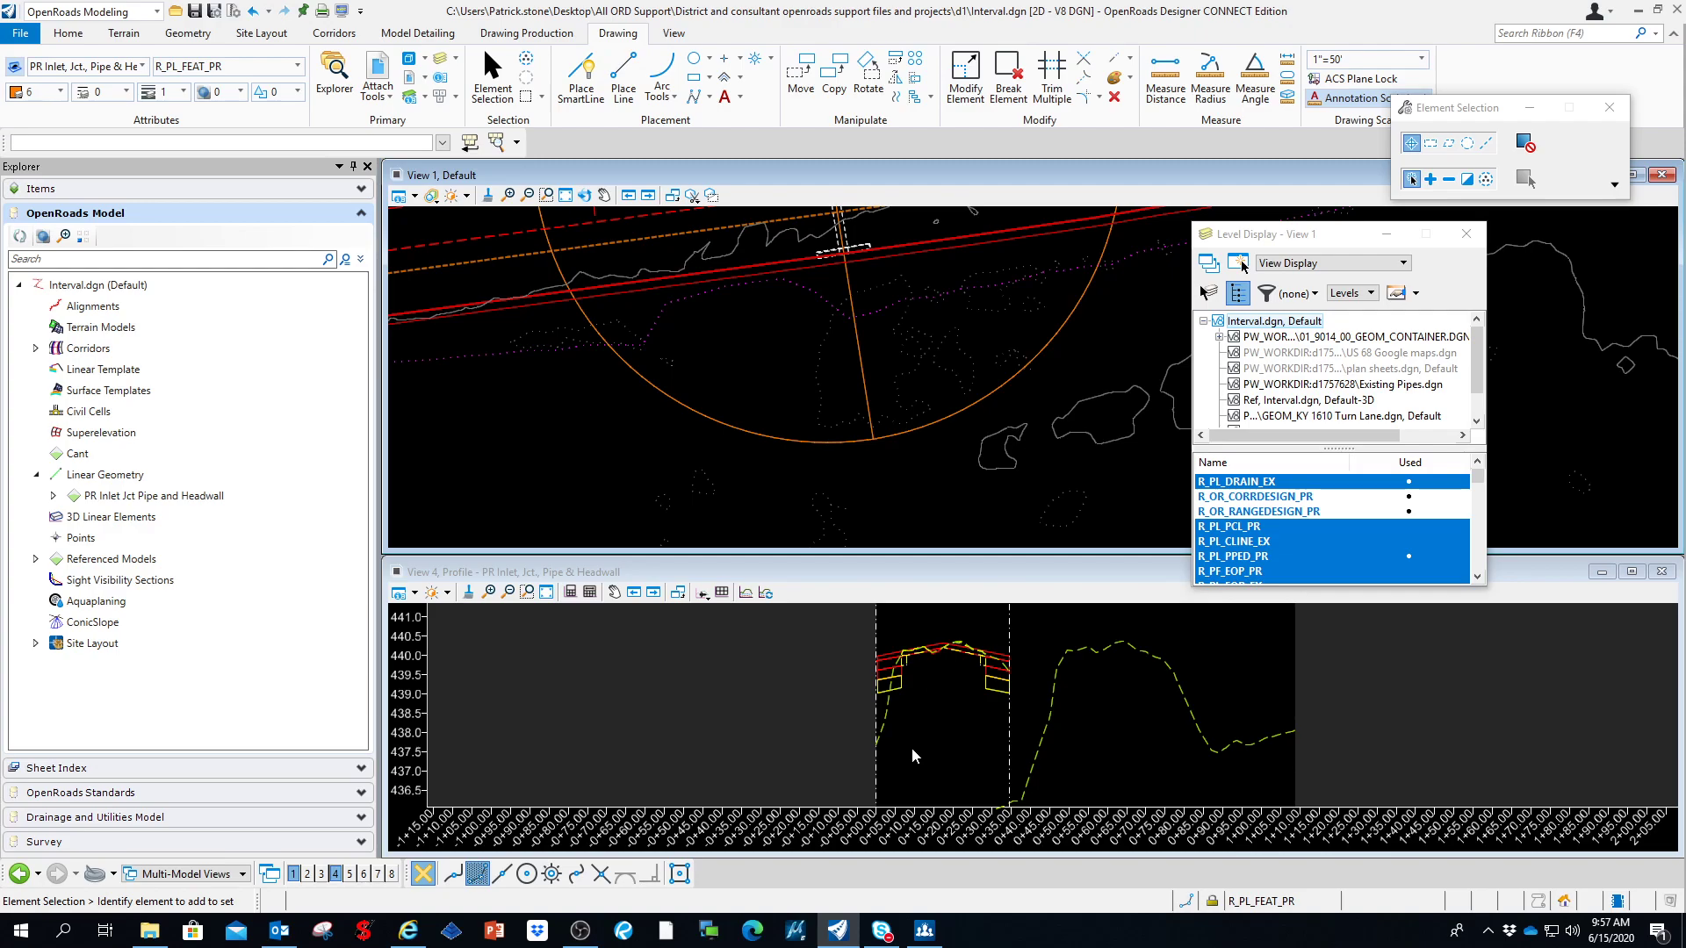
{"action": "scroll", "coordinate": [903, 372], "scroll_direction": "down", "scroll_amount": 1}
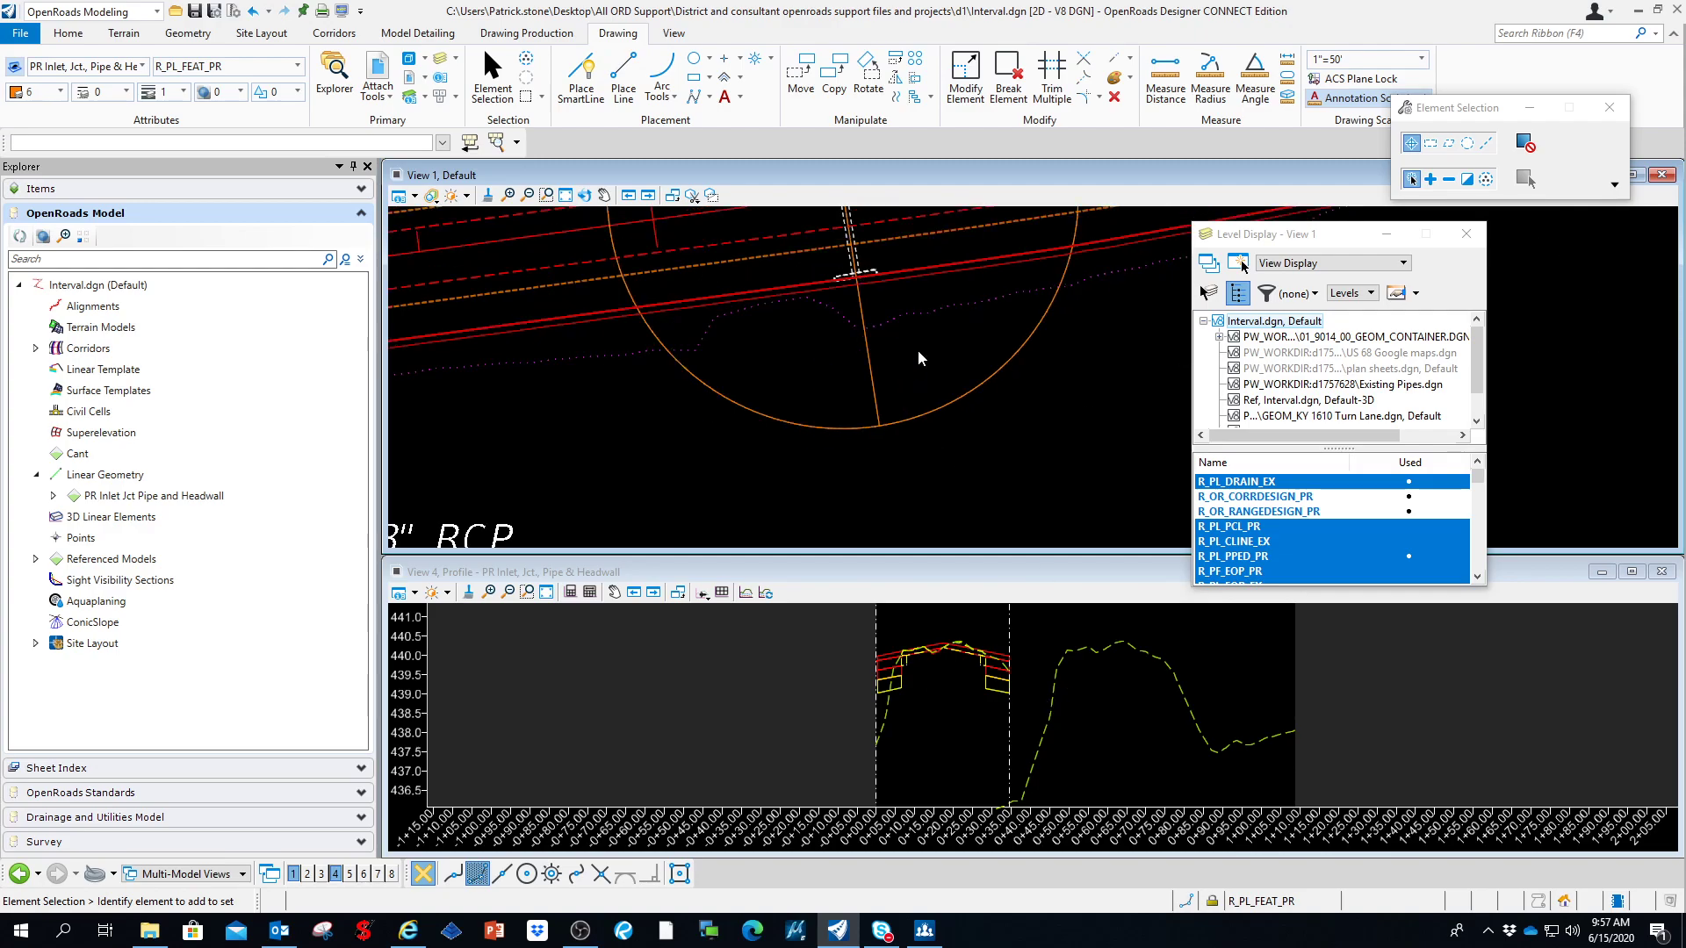
{"action": "scroll", "coordinate": [918, 351], "scroll_direction": "down", "scroll_amount": 2}
{"action": "middle_click_drag", "start_coordinate": [920, 409], "coordinate": [862, 365]}
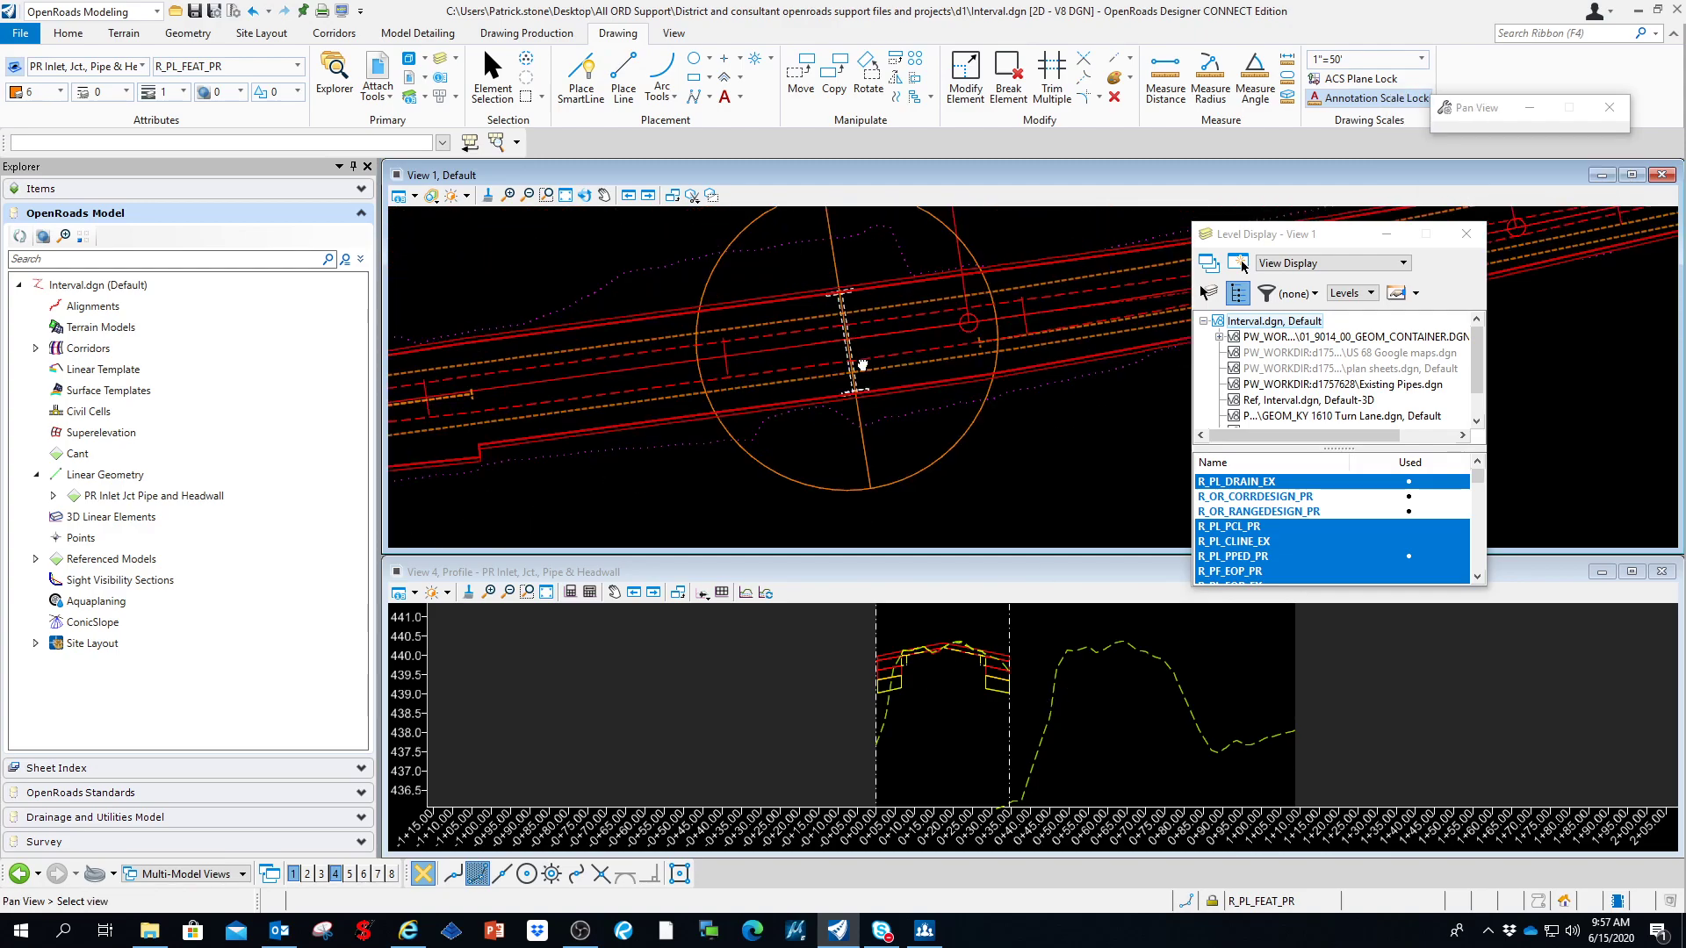
{"action": "left_click", "coordinate": [832, 265]}
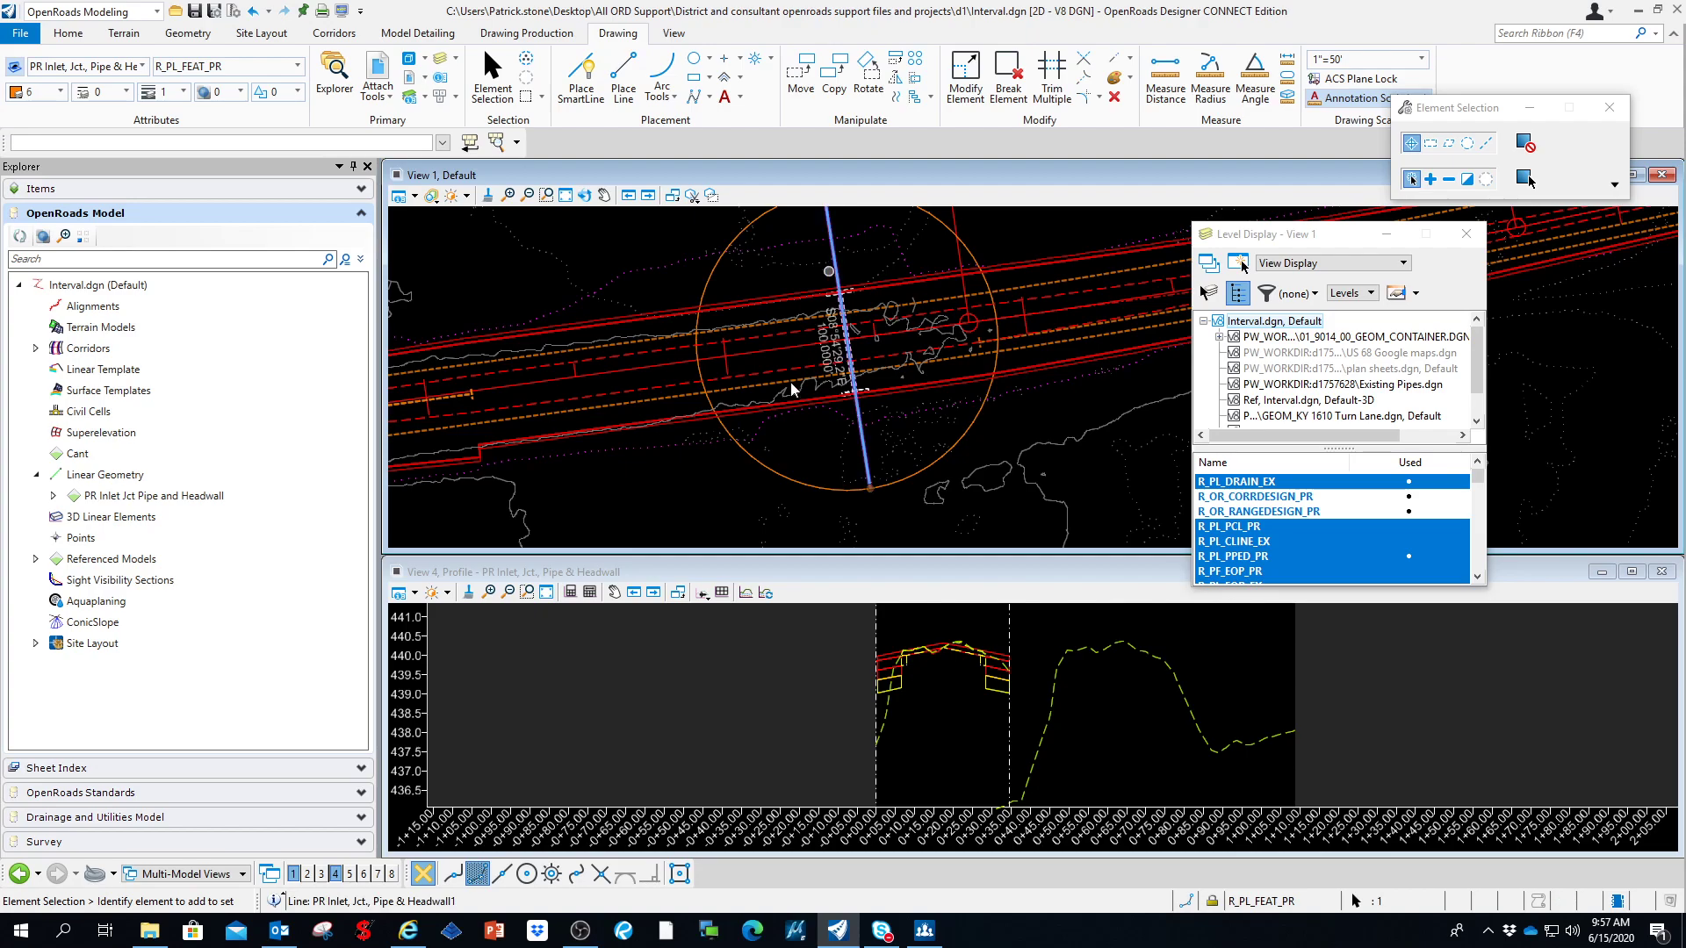
{"action": "left_click", "coordinate": [765, 595]}
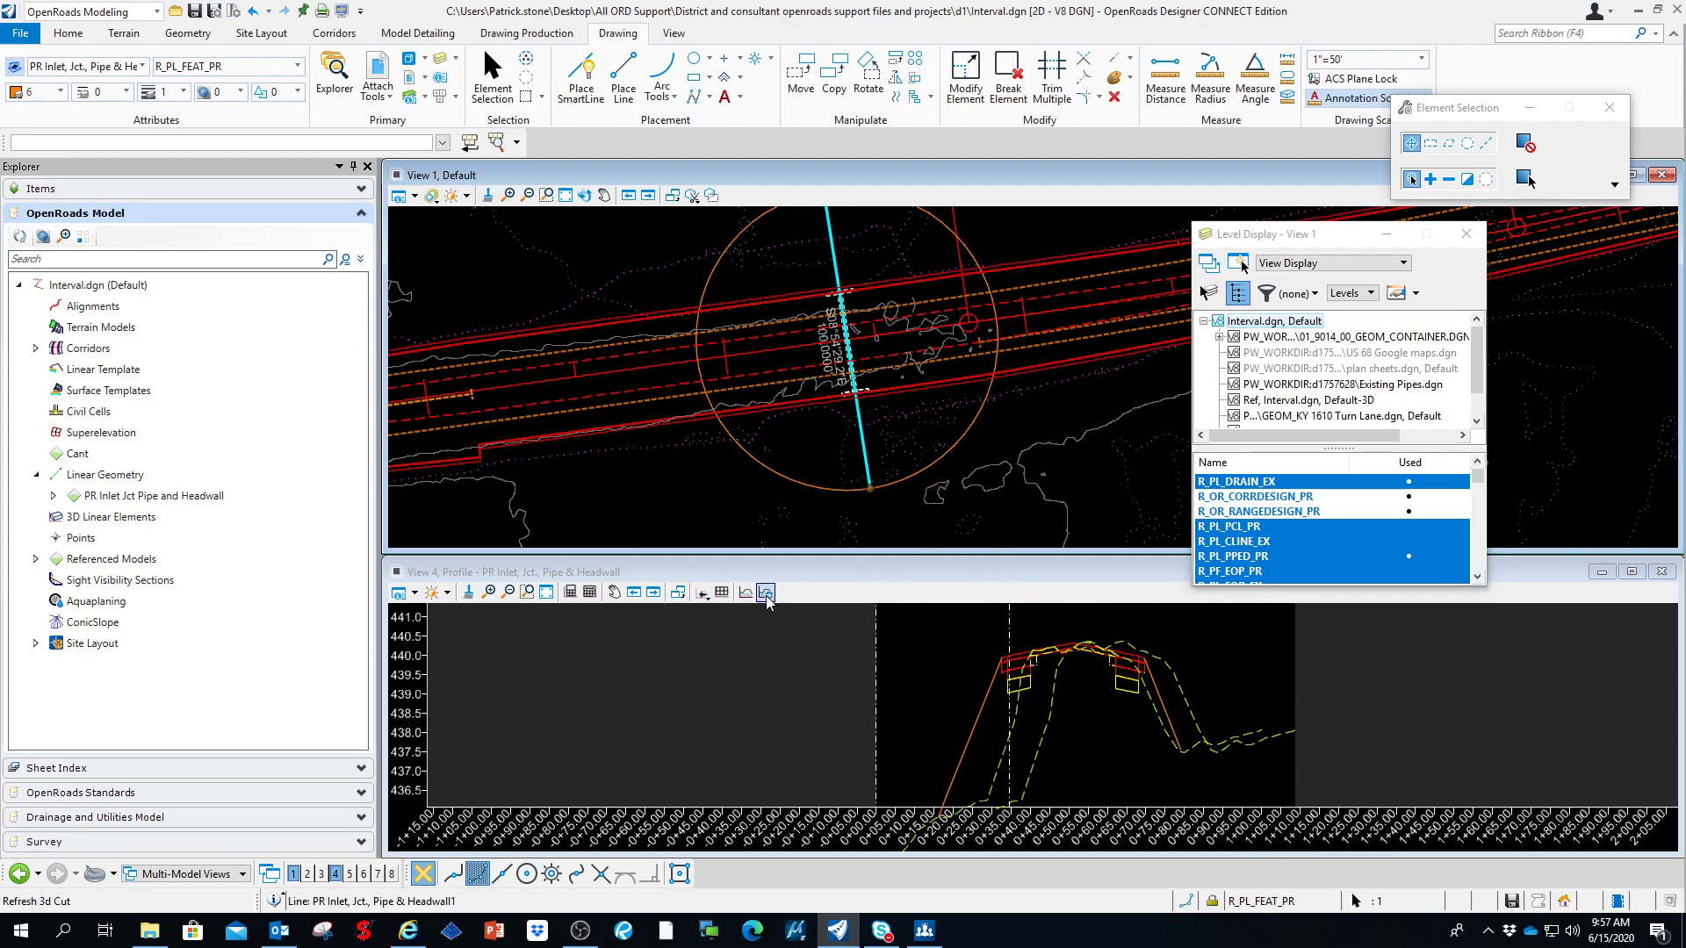
Step: Stretch the northern end of the trimmed line's underlying base line farther beyond the circle
{"action": "scroll", "coordinate": [985, 485], "scroll_direction": "down", "scroll_amount": 1}
{"action": "middle_click_drag", "start_coordinate": [1059, 437], "coordinate": [1049, 488]}
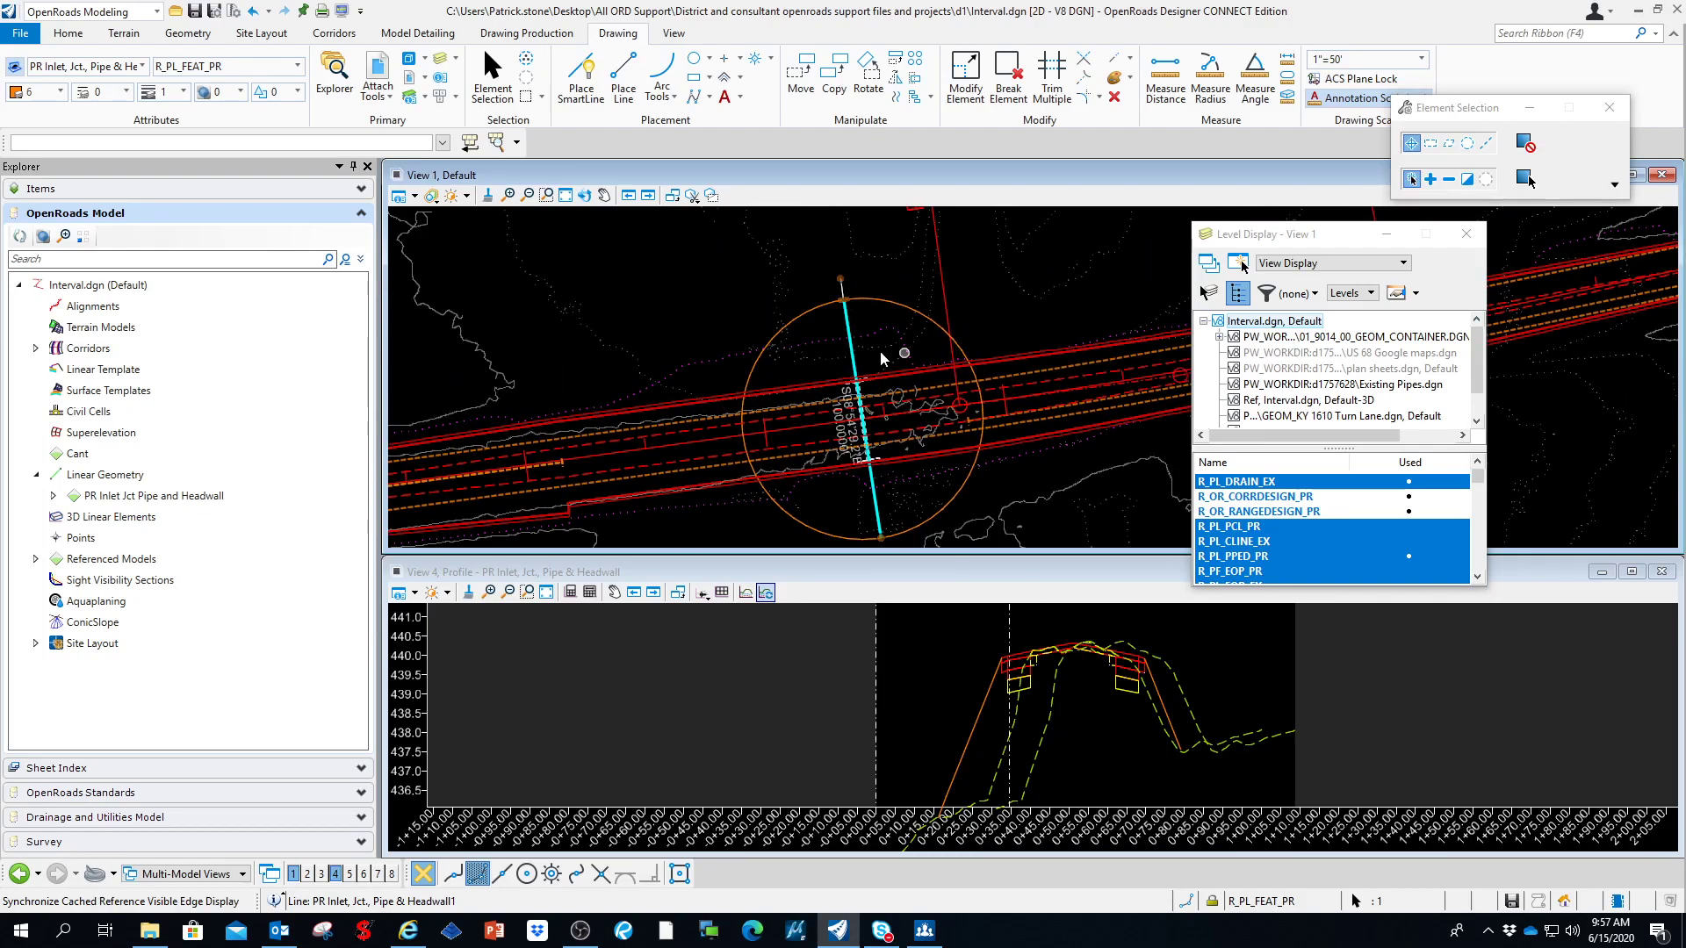
{"action": "left_click", "coordinate": [846, 253]}
{"action": "left_click", "coordinate": [845, 276]}
{"action": "left_click_drag", "start_coordinate": [838, 263], "coordinate": [834, 230]}
{"action": "left_click", "coordinate": [897, 276]}
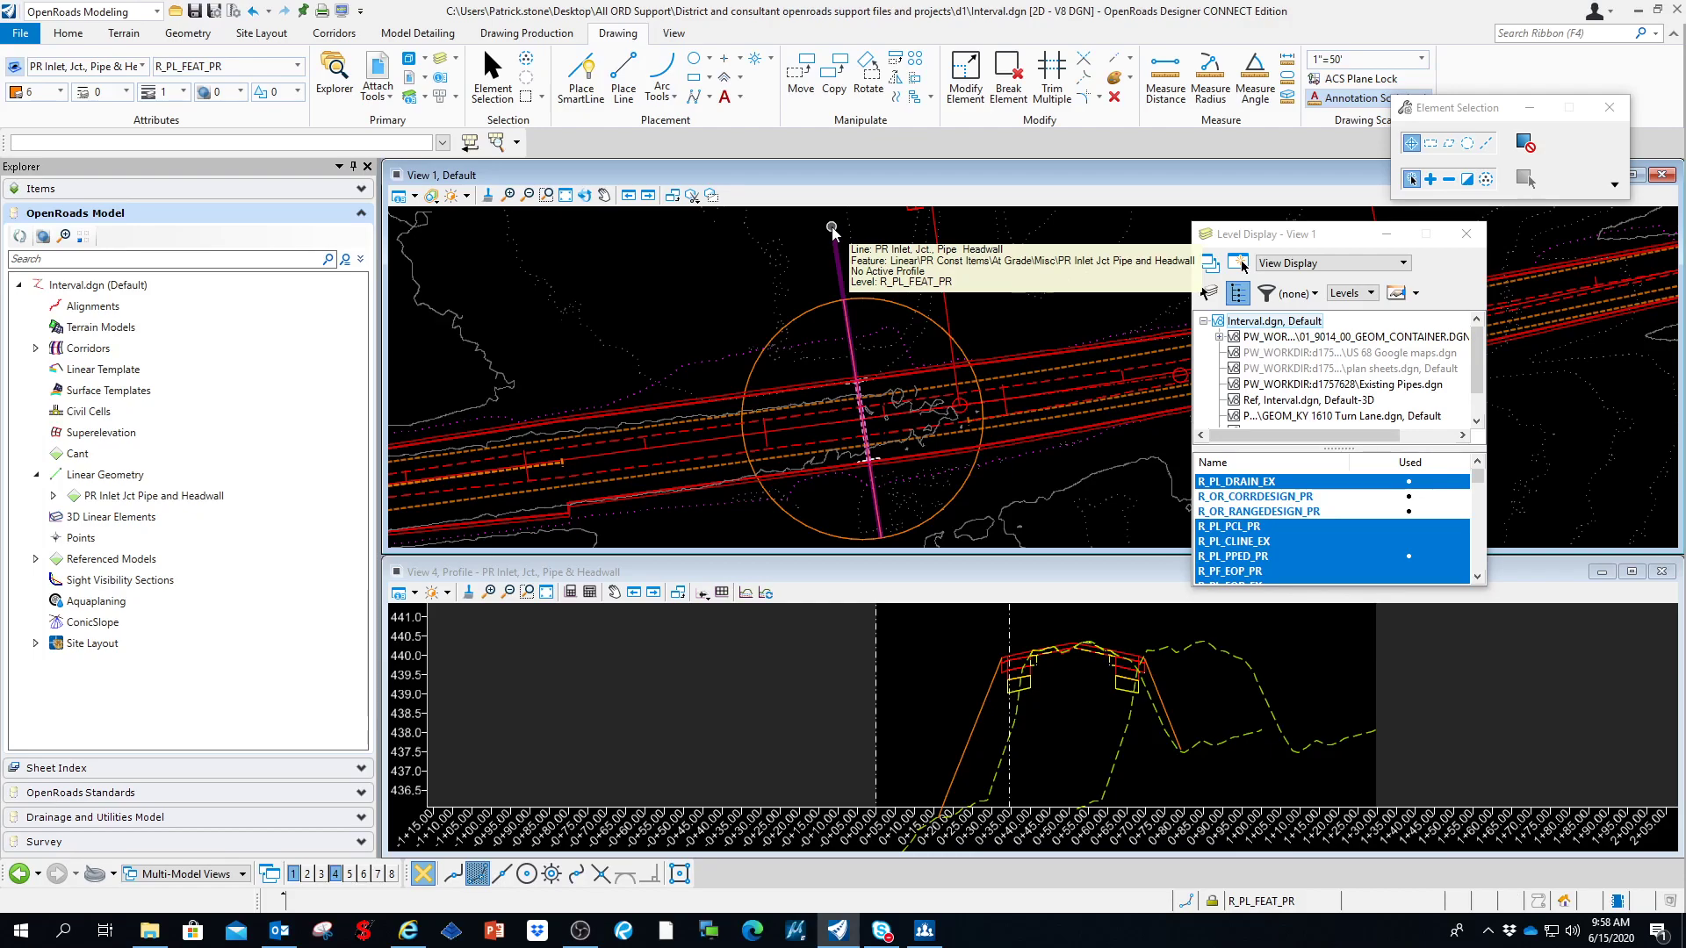
Step: Examine the pipe line's interval under PR Inlet Jct Pipe and Headwall and where it meets the circle along its base line
{"action": "left_click", "coordinate": [53, 497]}
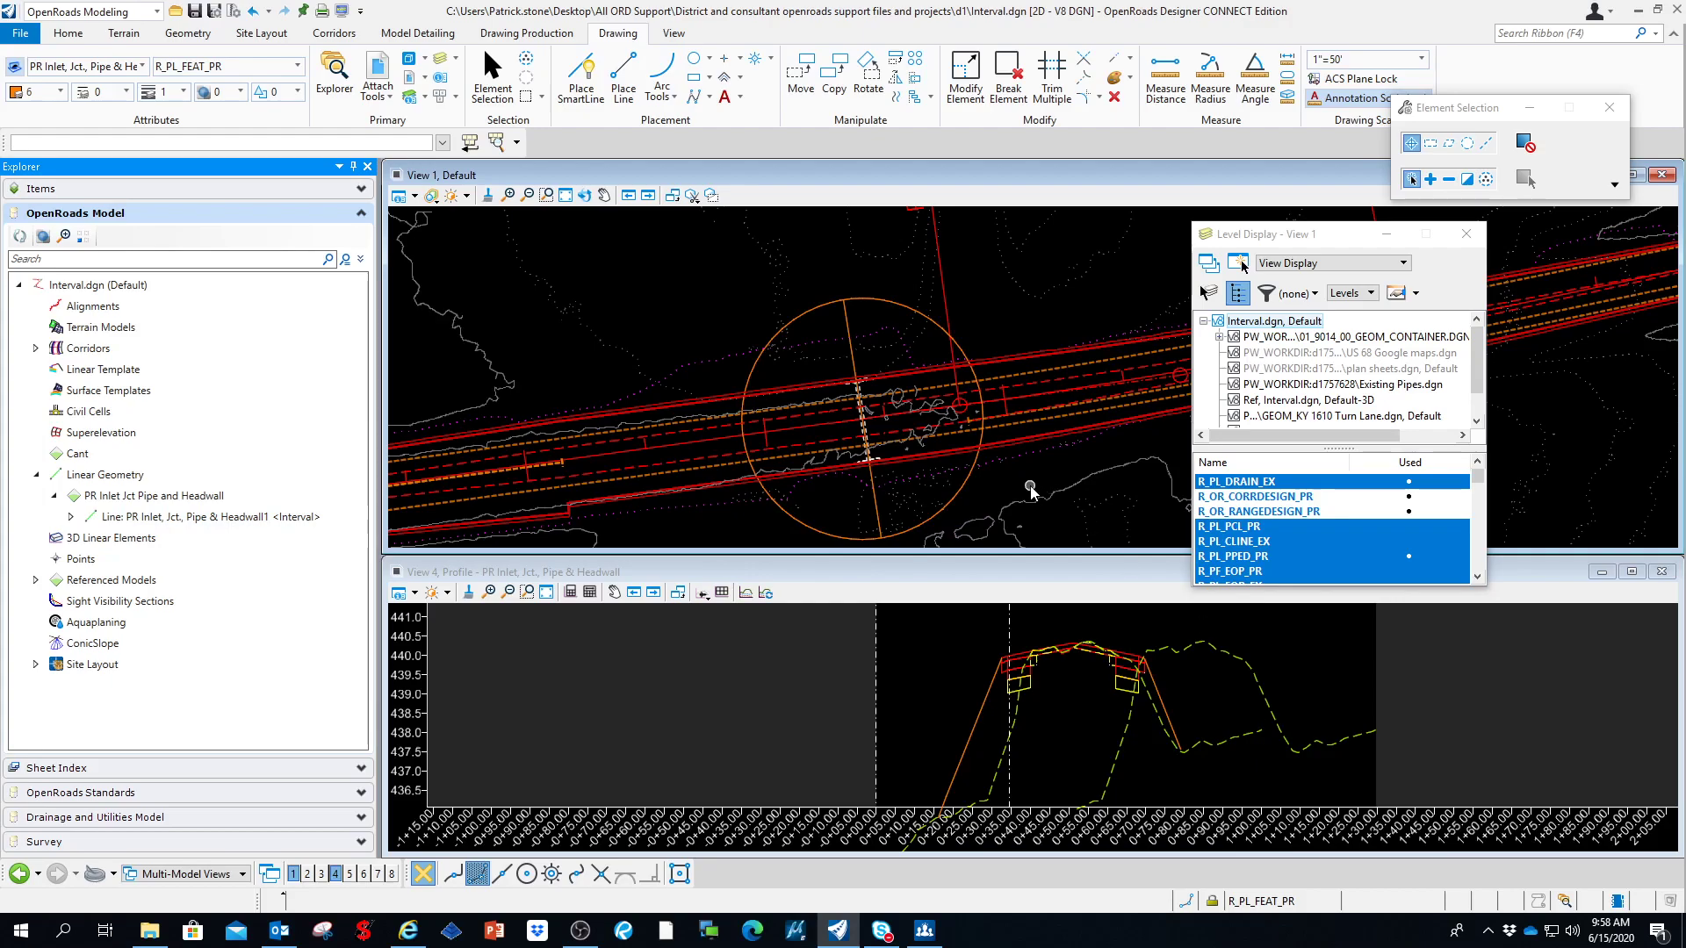
{"action": "left_click", "coordinate": [847, 316]}
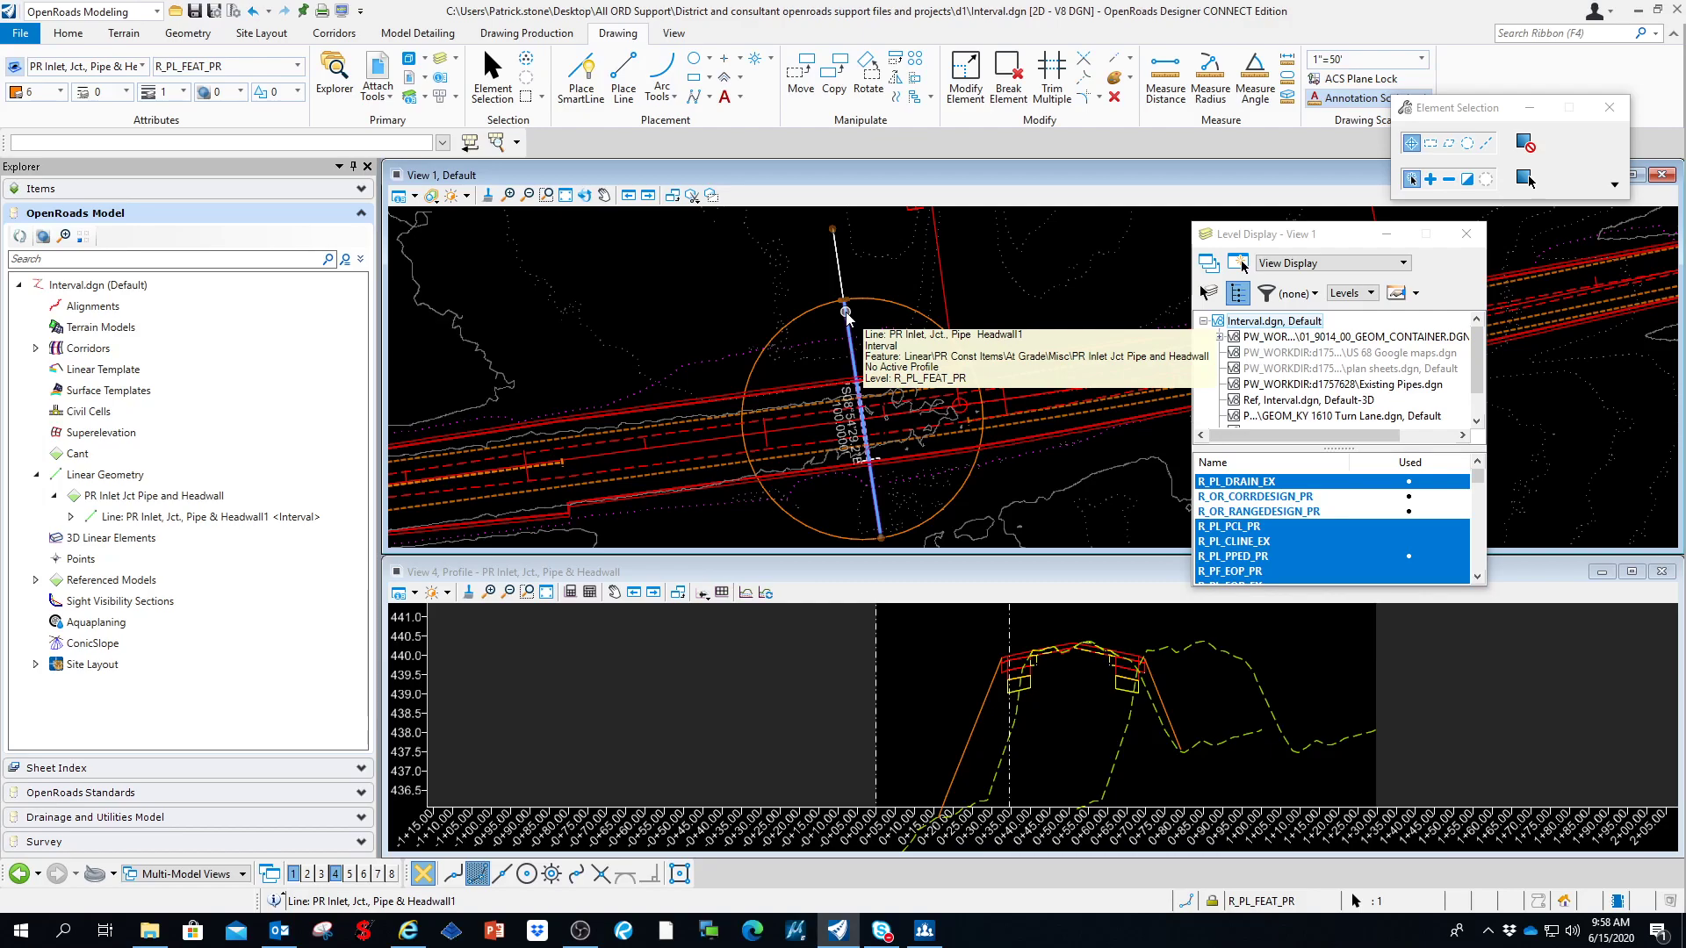
{"action": "scroll", "coordinate": [846, 315], "scroll_direction": "up", "scroll_amount": 3}
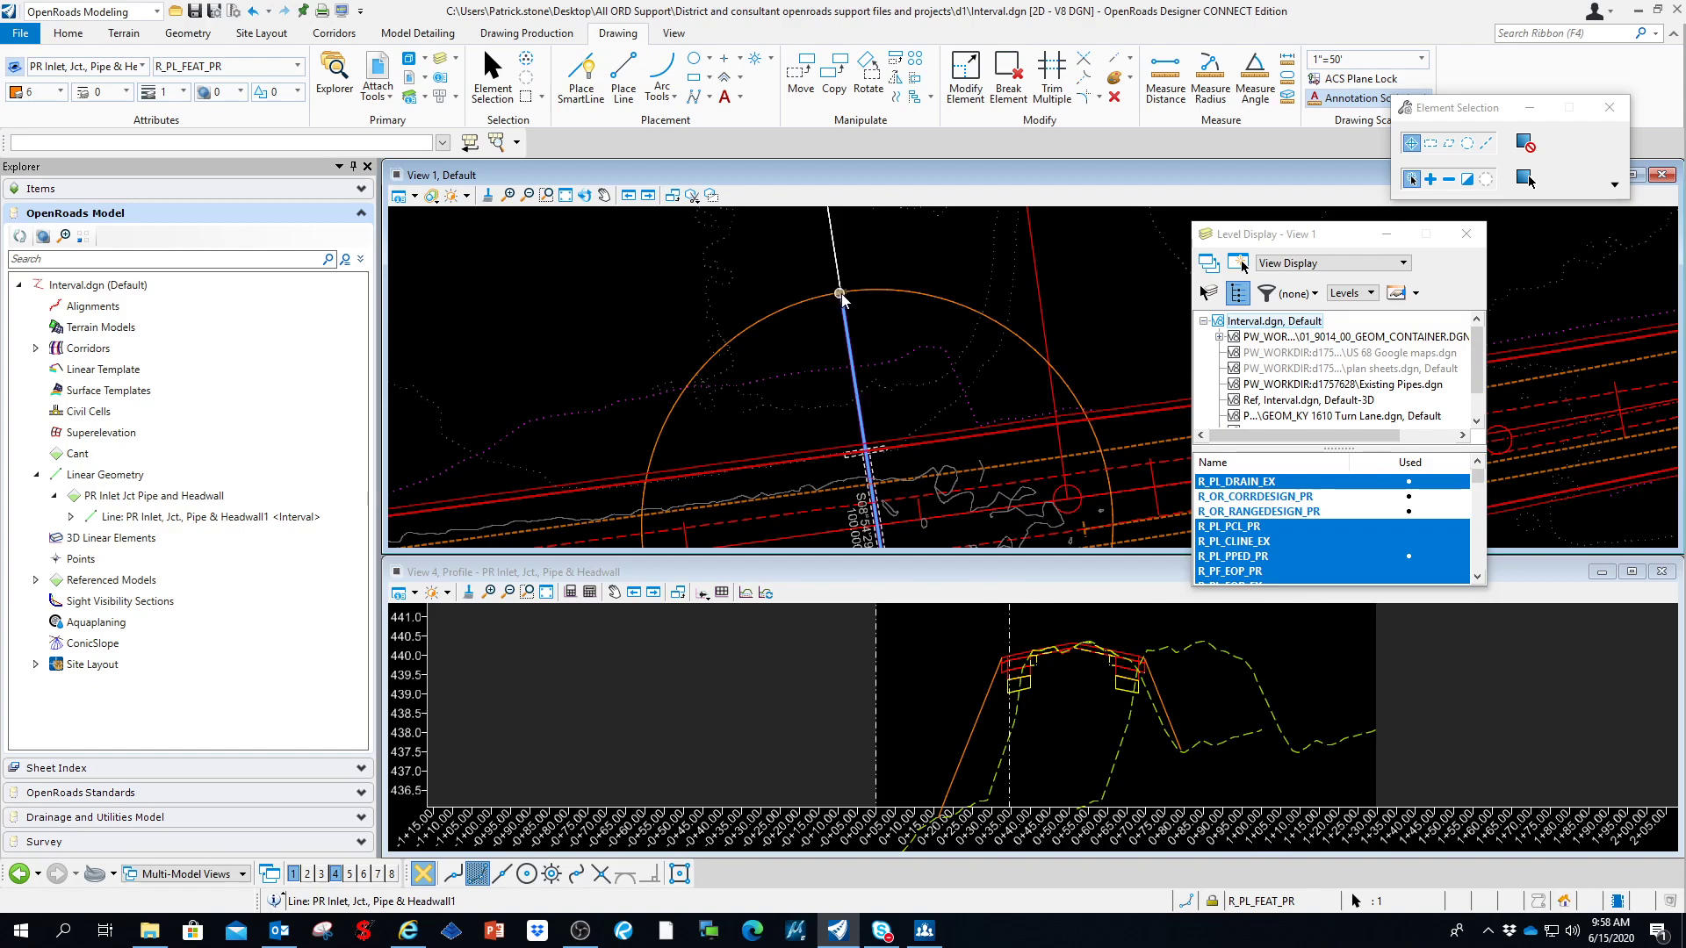
{"action": "scroll", "coordinate": [845, 299], "scroll_direction": "up", "scroll_amount": 2}
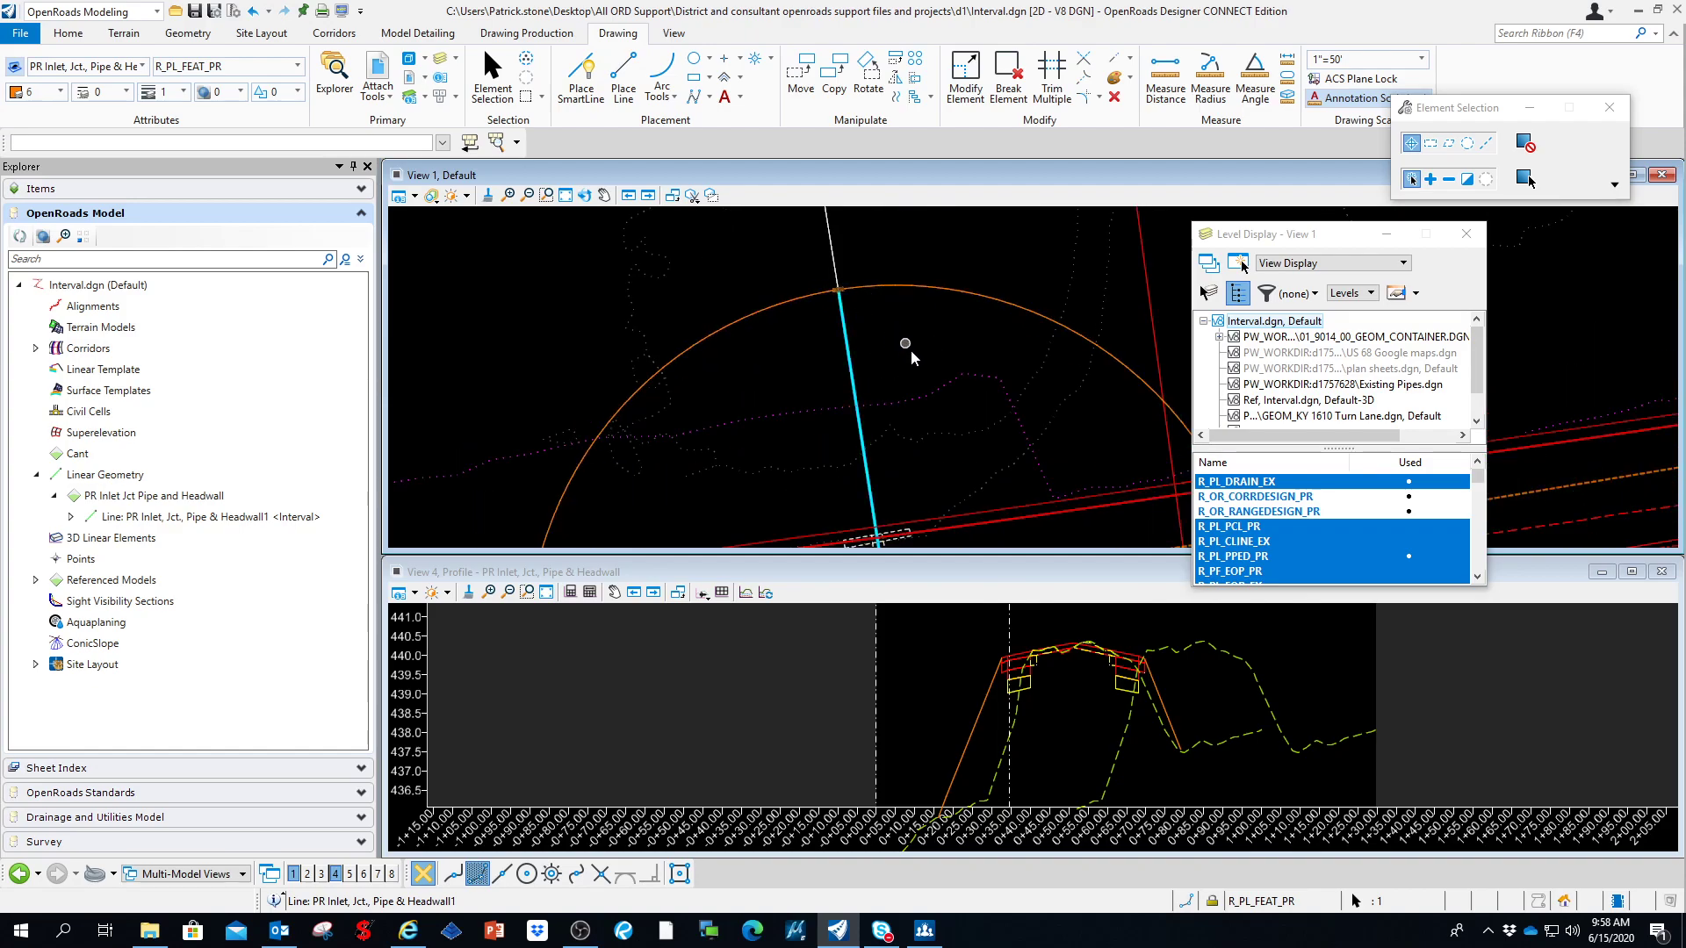
{"action": "scroll", "coordinate": [912, 353], "scroll_direction": "down", "scroll_amount": 4}
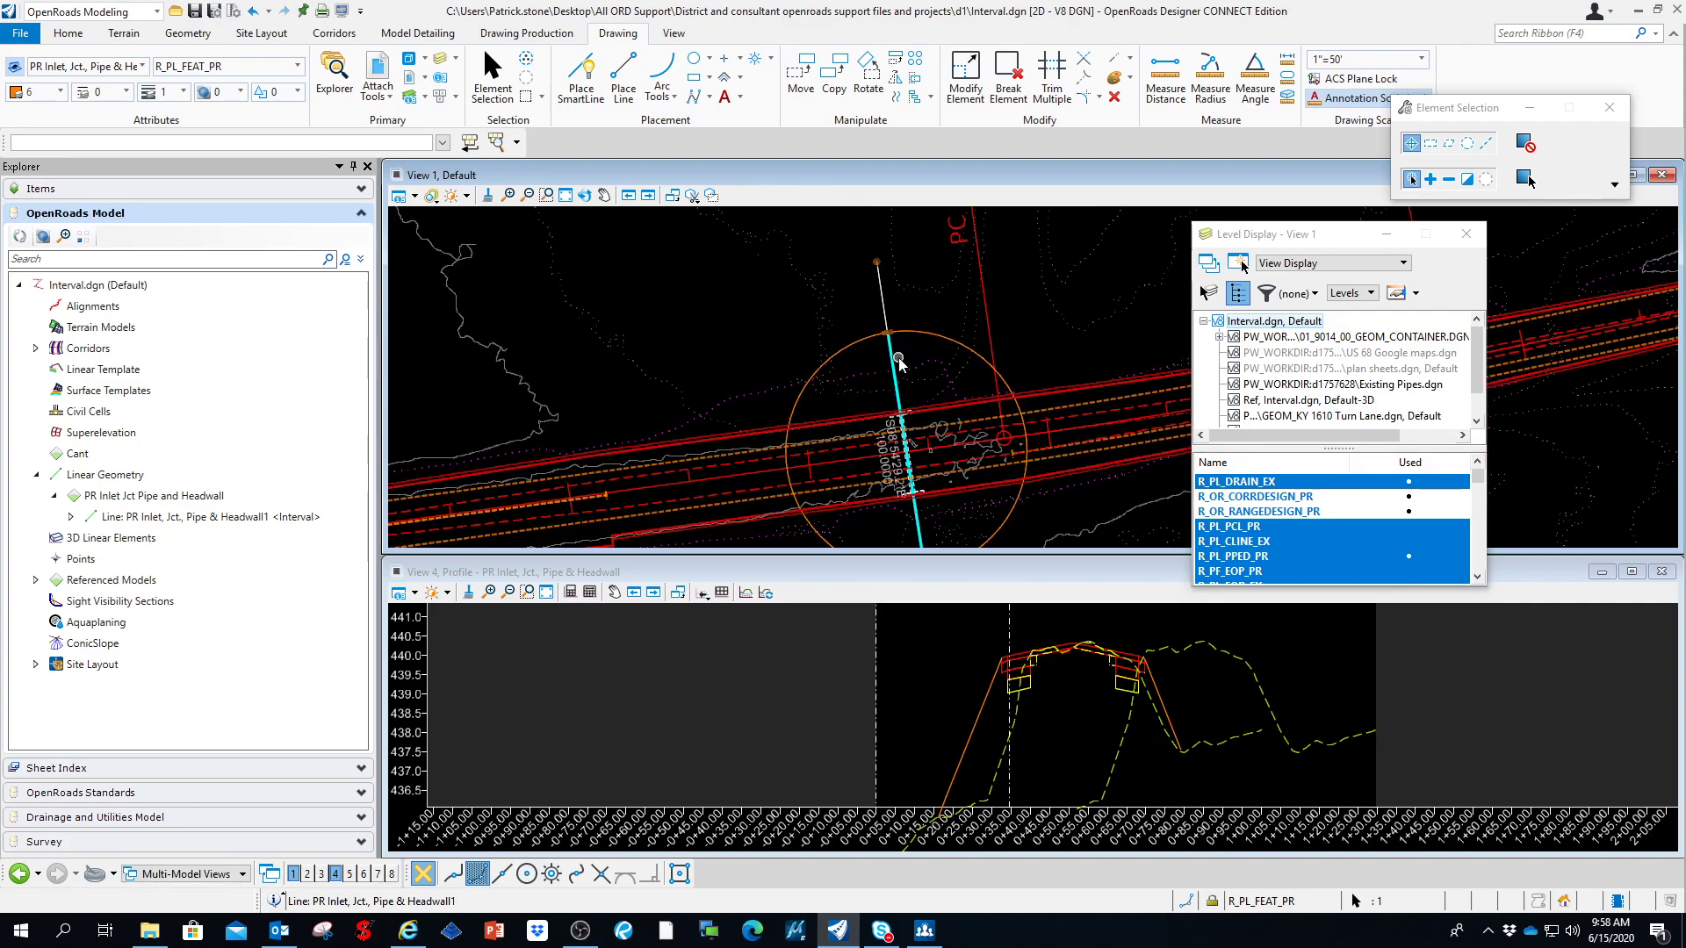
{"action": "mouse_move", "coordinate": [891, 357]}
{"action": "mouse_move", "coordinate": [900, 405]}
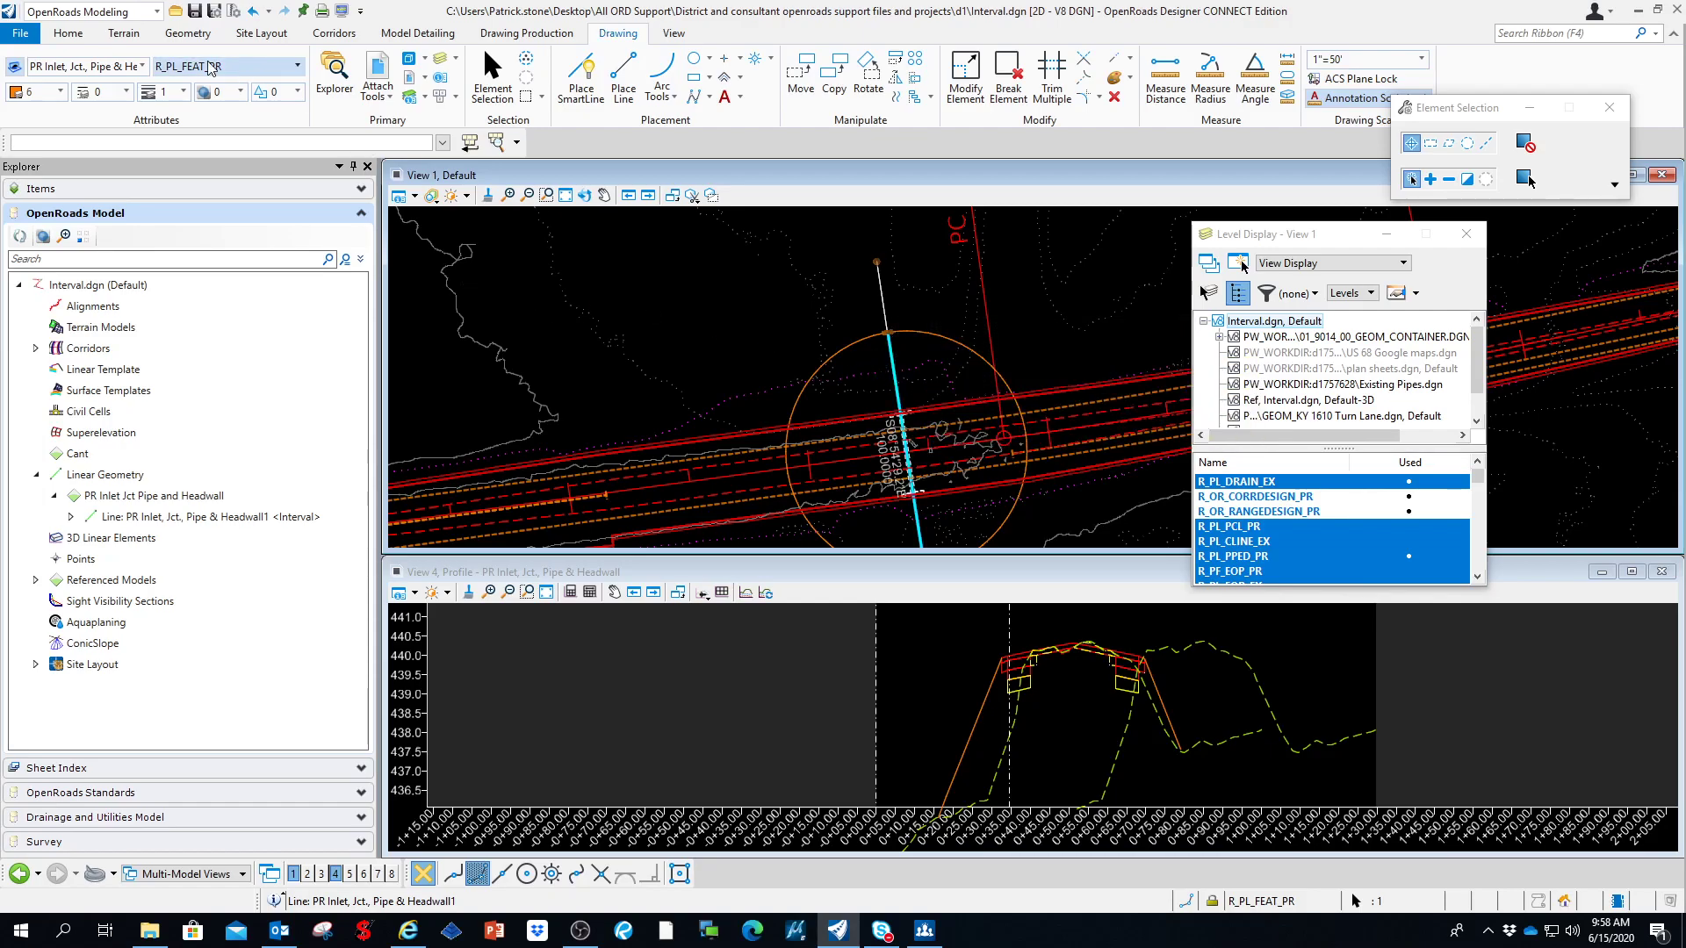
Step: Simplify the pipe line's geometry without maintaining a copy of the base elements and refresh the 3D cut in the profile view
{"action": "left_click", "coordinate": [193, 35]}
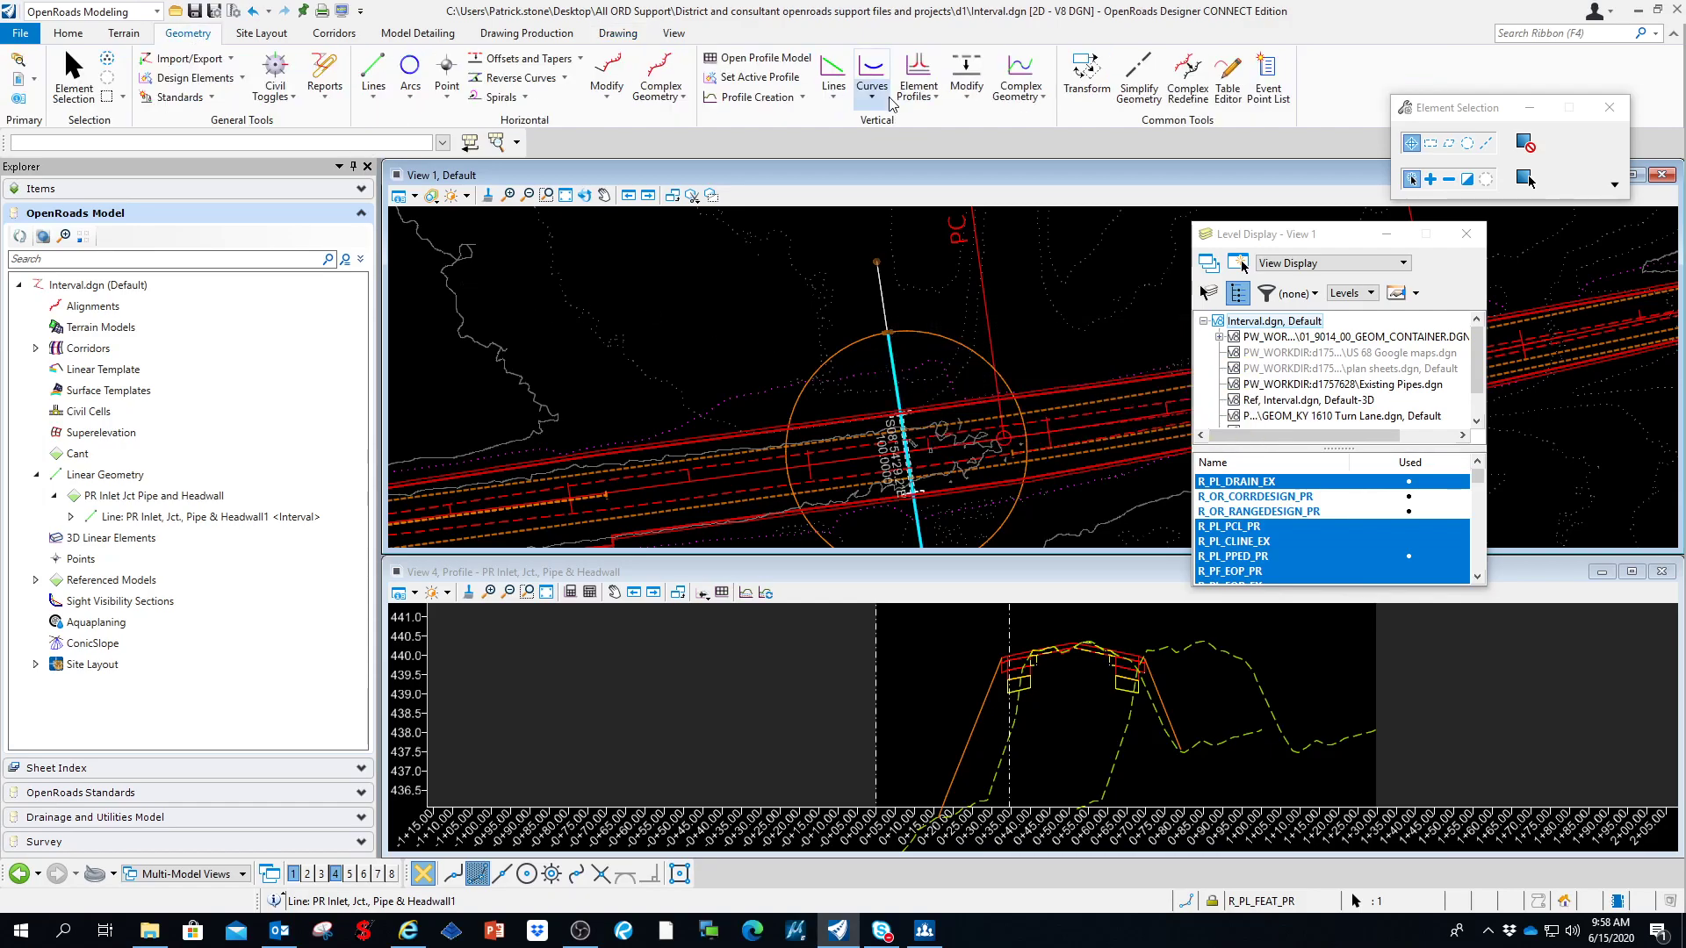
{"action": "left_click", "coordinate": [1138, 91]}
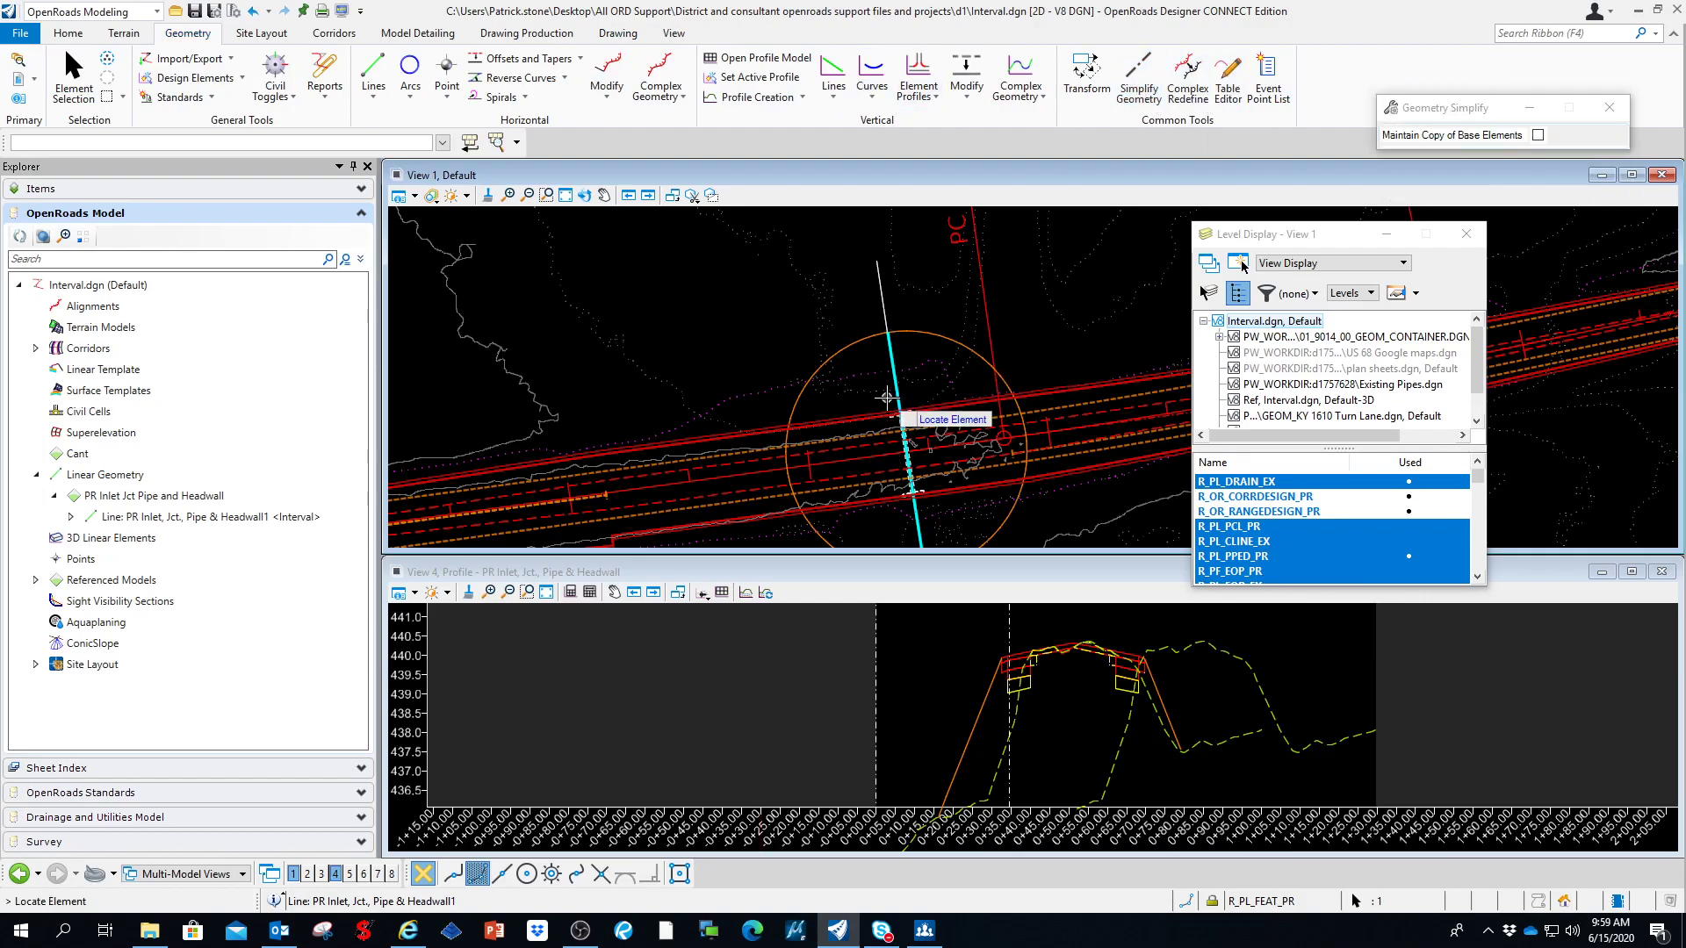
{"action": "left_click", "coordinate": [894, 396]}
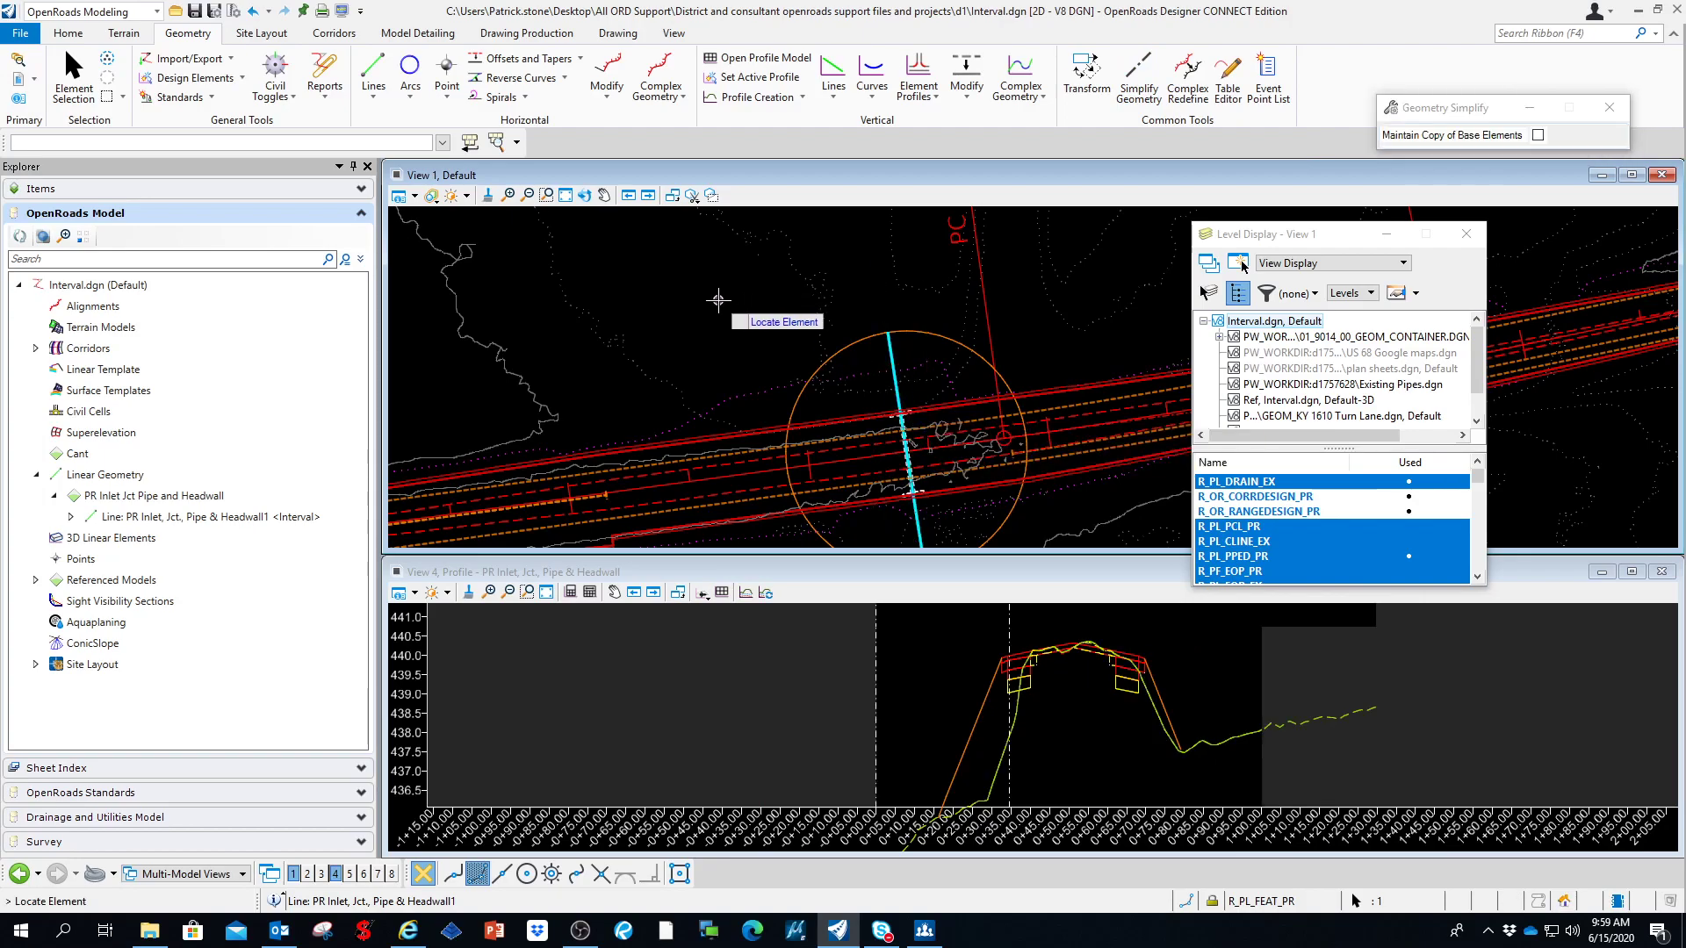
{"action": "right_click", "coordinate": [675, 308]}
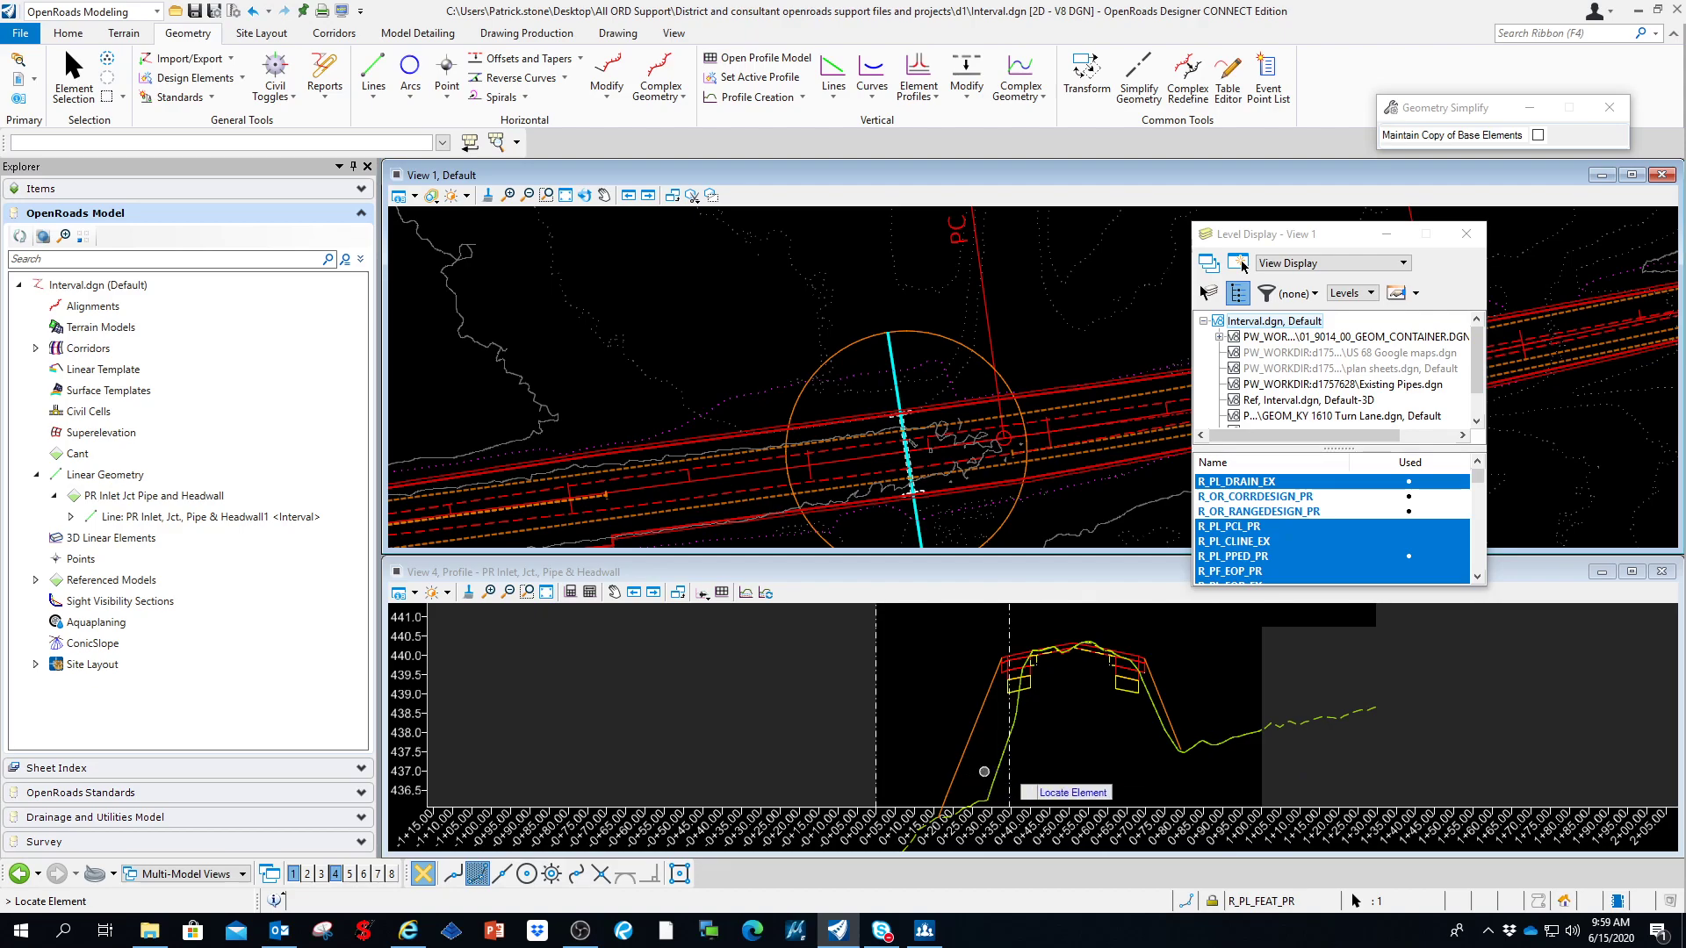
{"action": "left_click", "coordinate": [765, 594]}
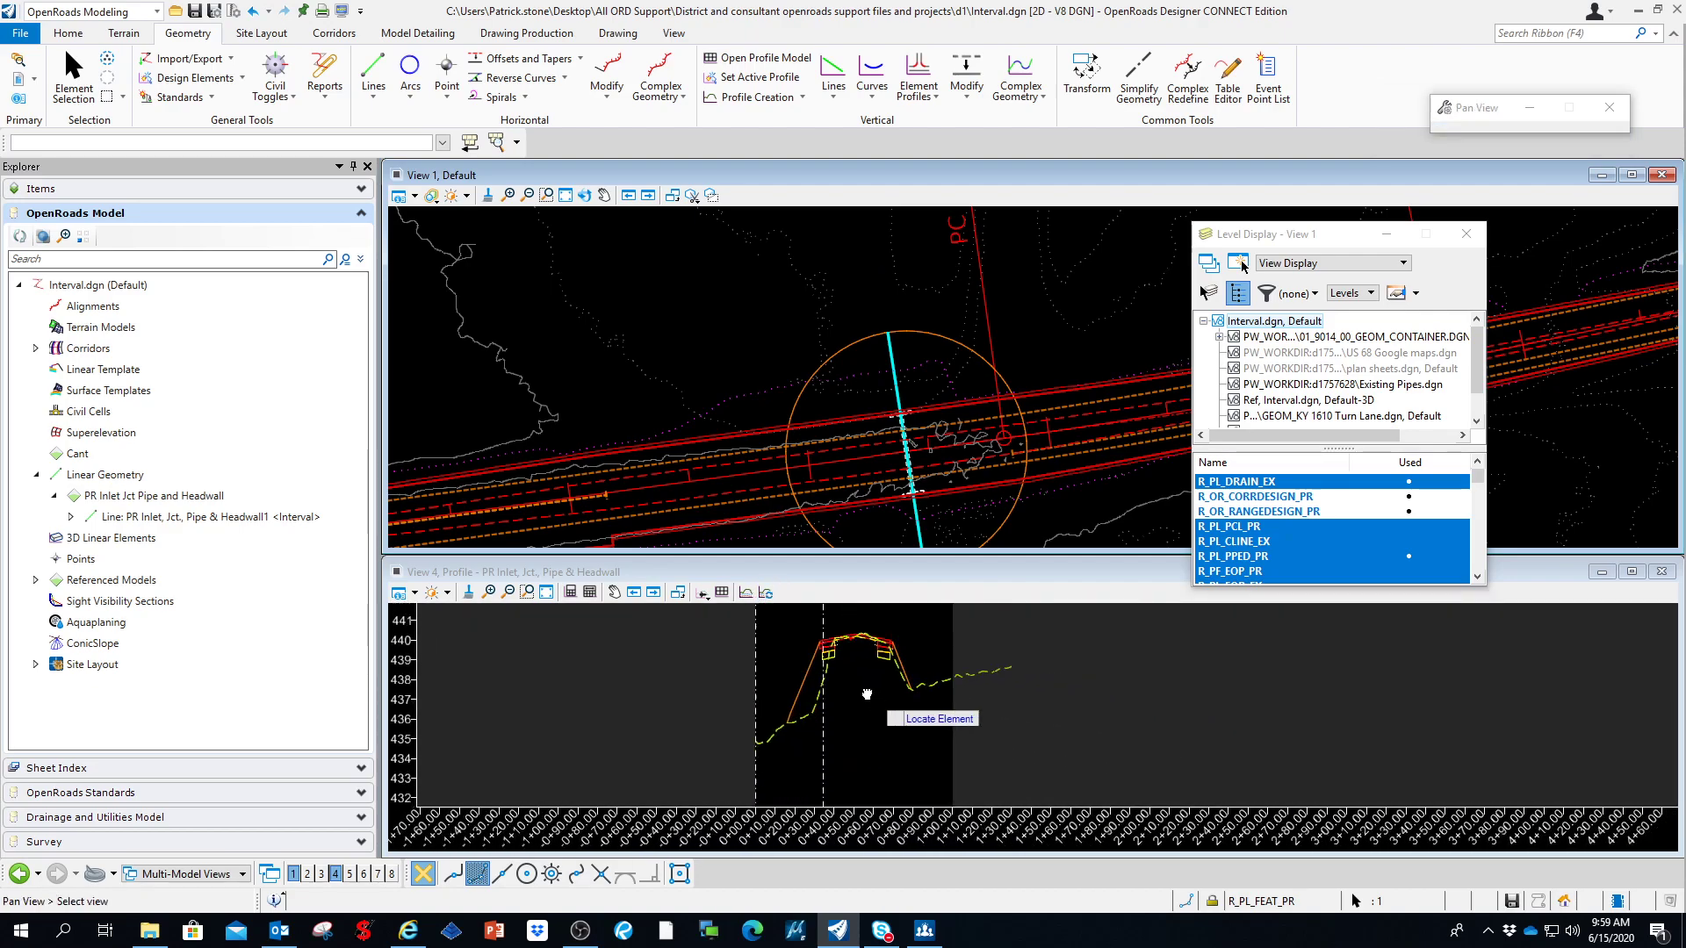
Step: Remove the intervals from the base line that the pipe line depends on under PR Inlet Jct Pipe and Headwall
{"action": "left_click", "coordinate": [69, 518]}
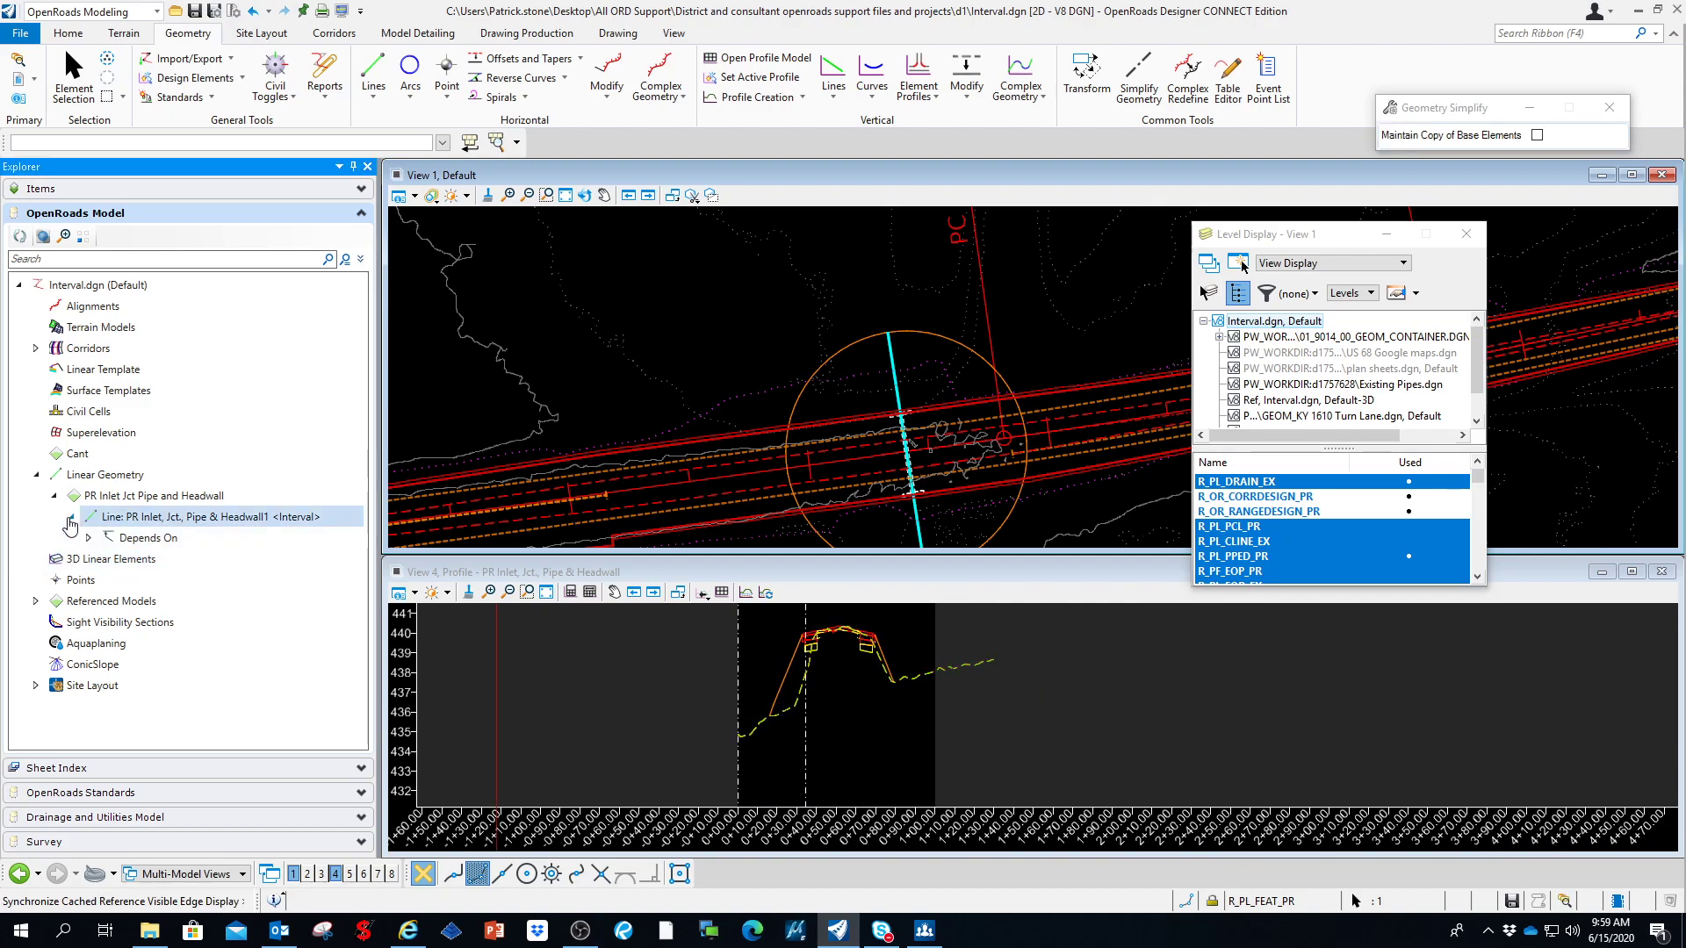
{"action": "right_click", "coordinate": [127, 519]}
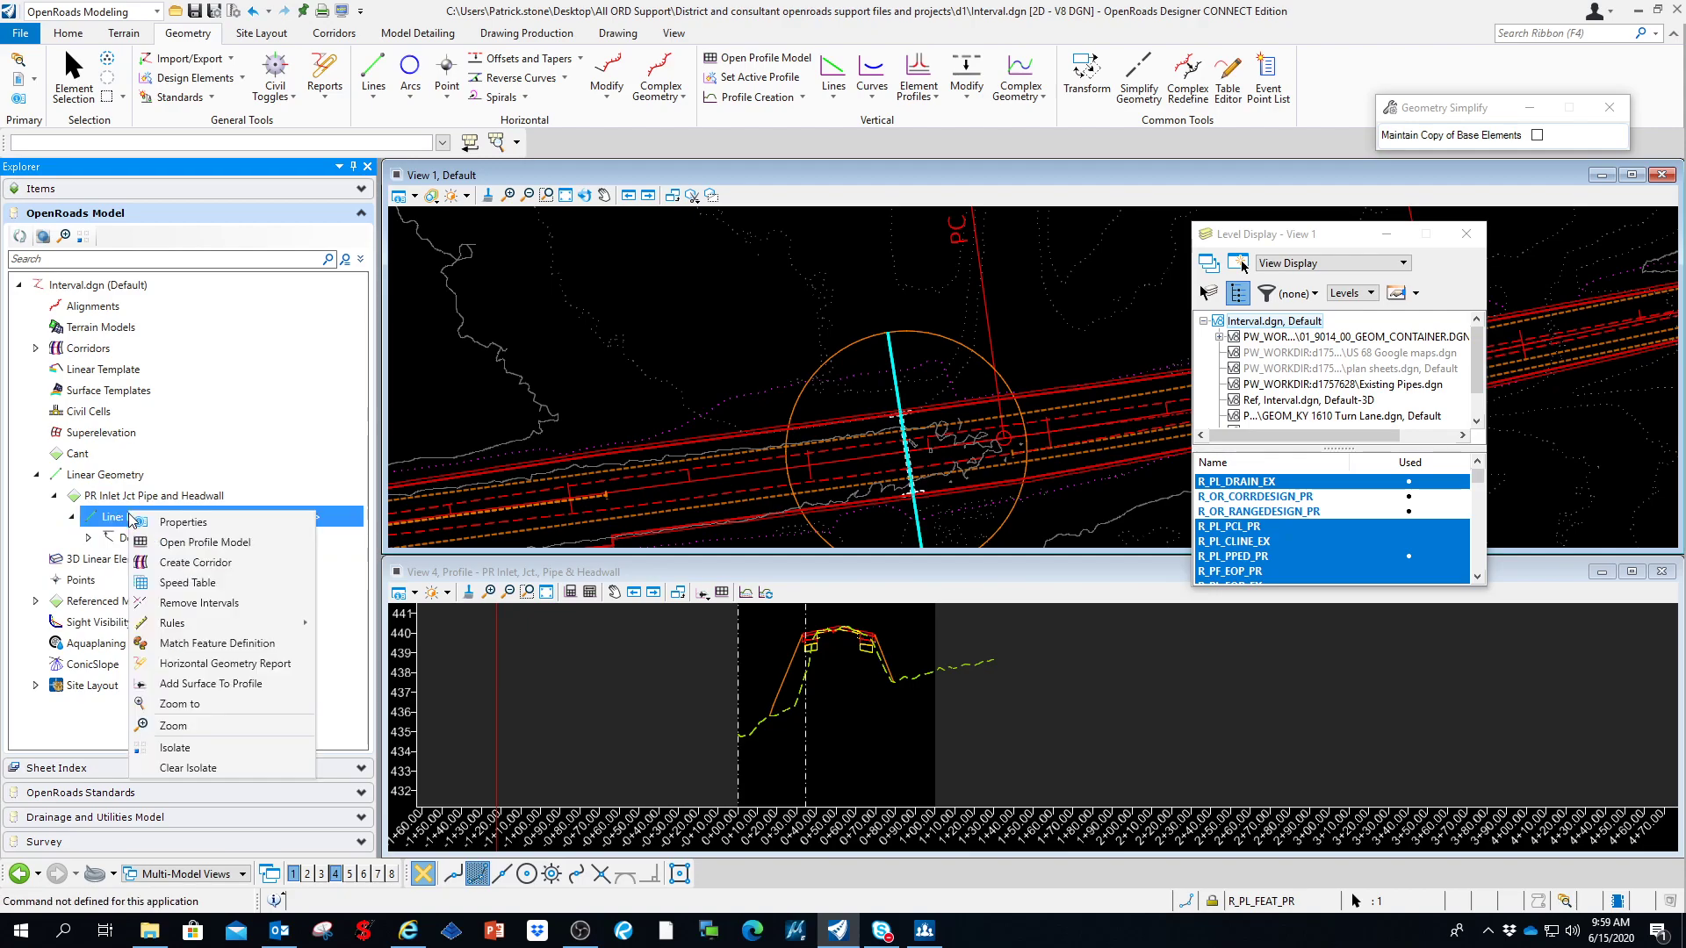
{"action": "left_click", "coordinate": [89, 538]}
{"action": "left_click", "coordinate": [169, 564]}
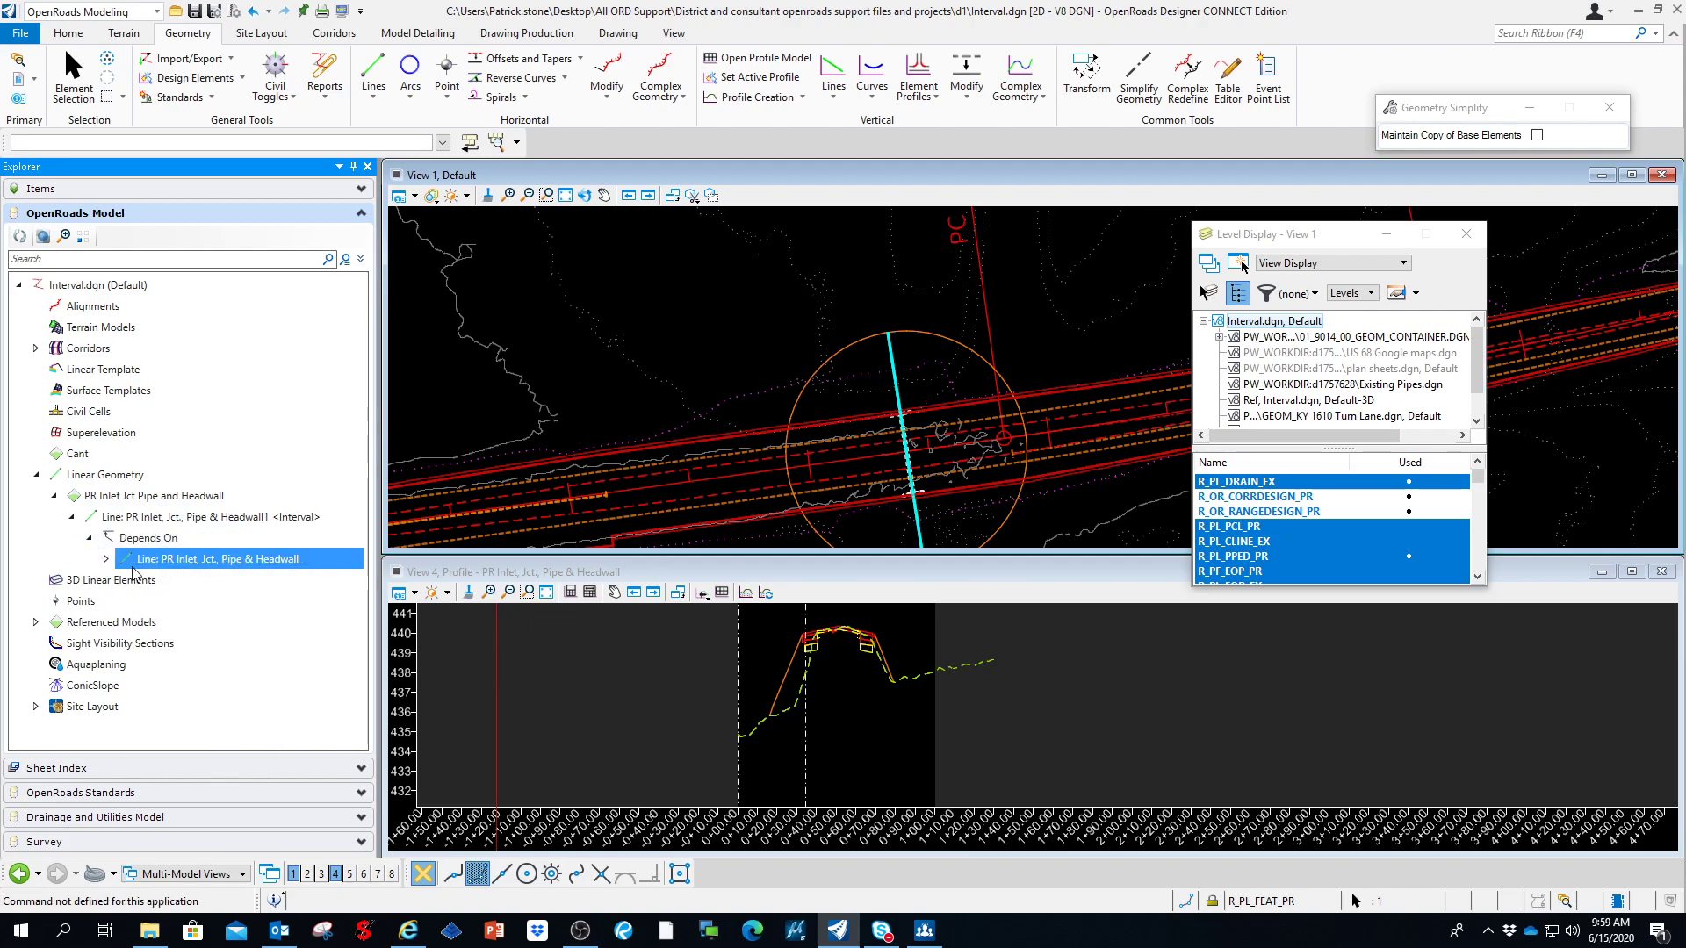
{"action": "left_click", "coordinate": [105, 559]}
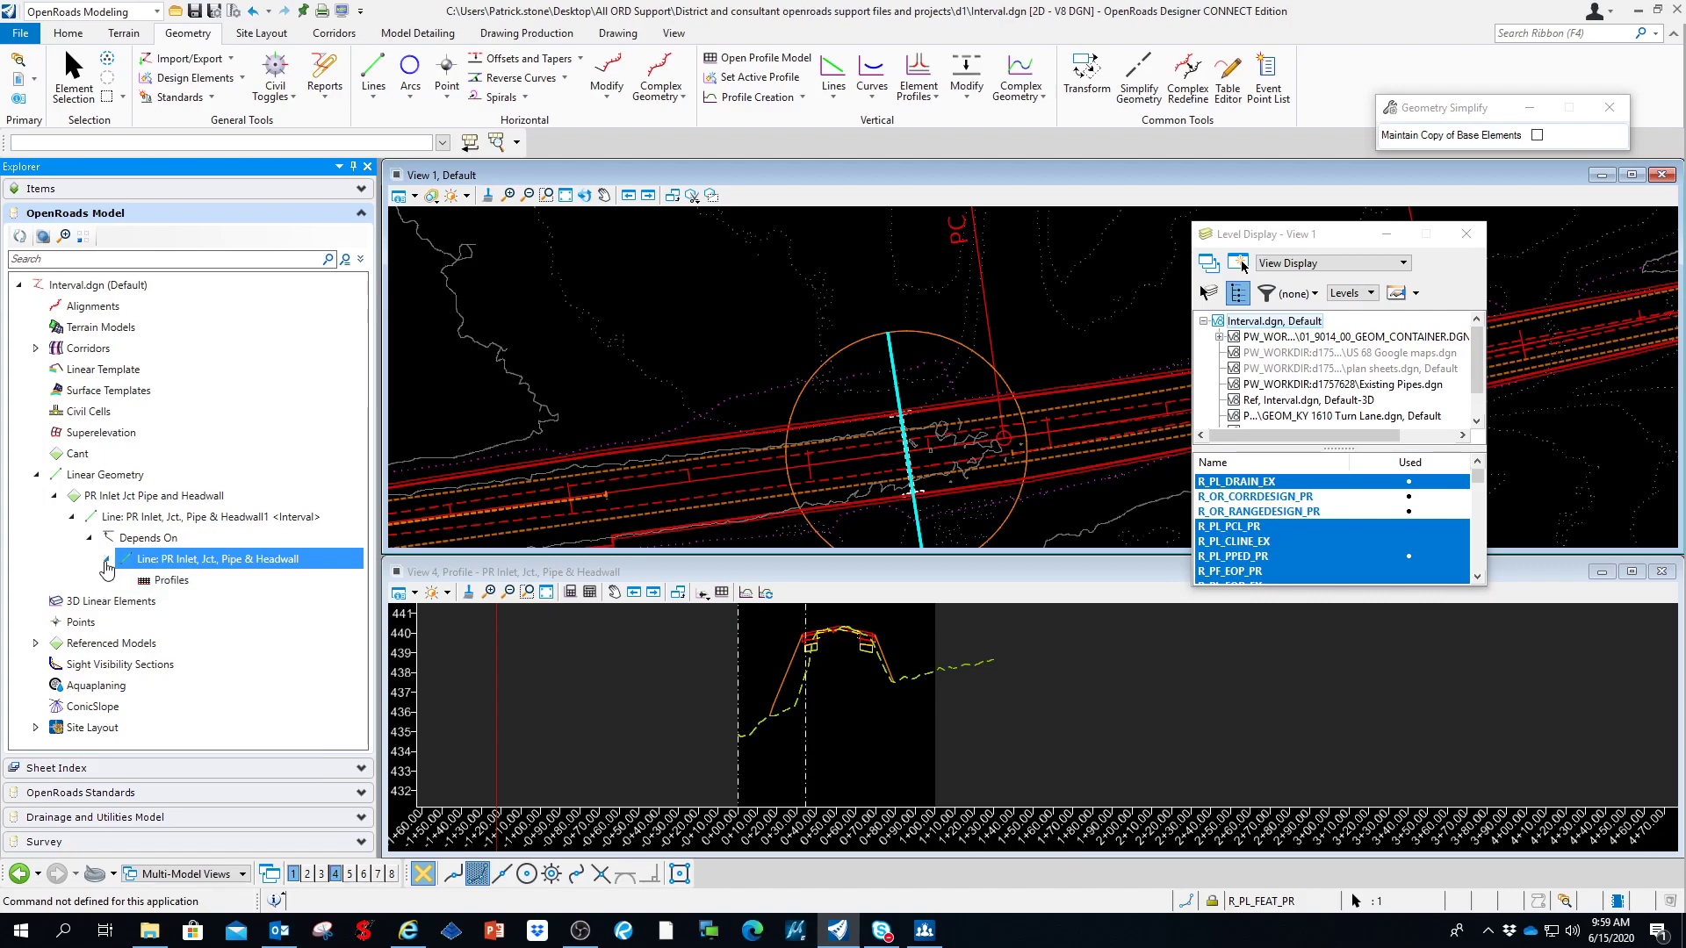
{"action": "right_click", "coordinate": [164, 565]}
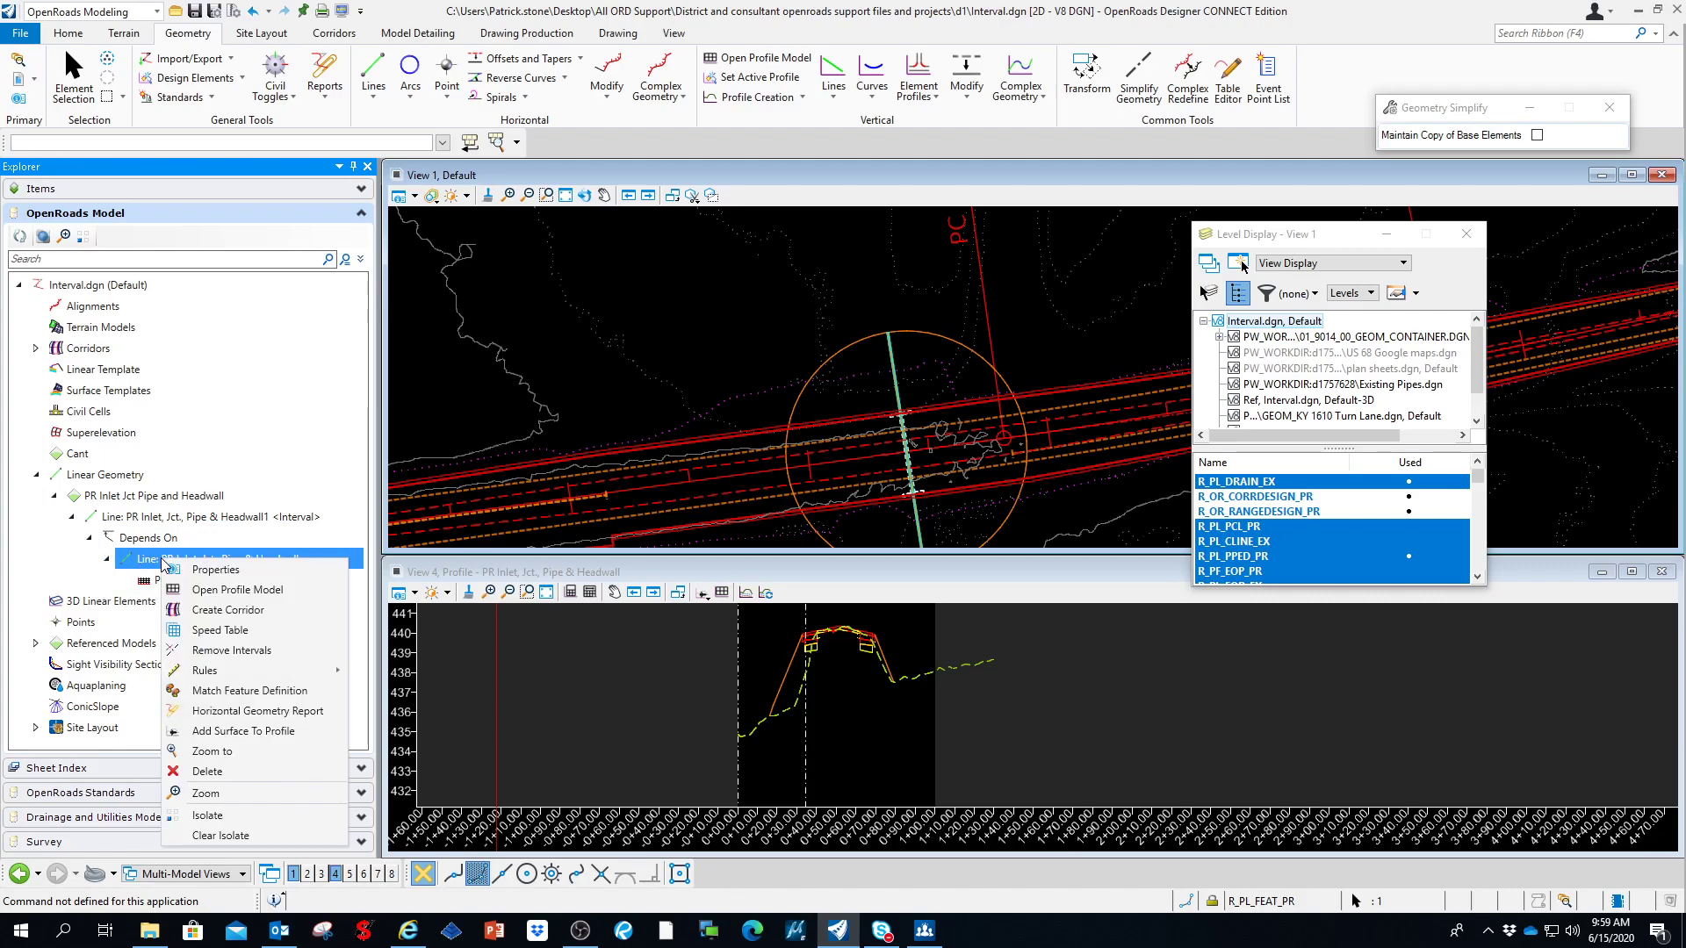
{"action": "left_click", "coordinate": [233, 650]}
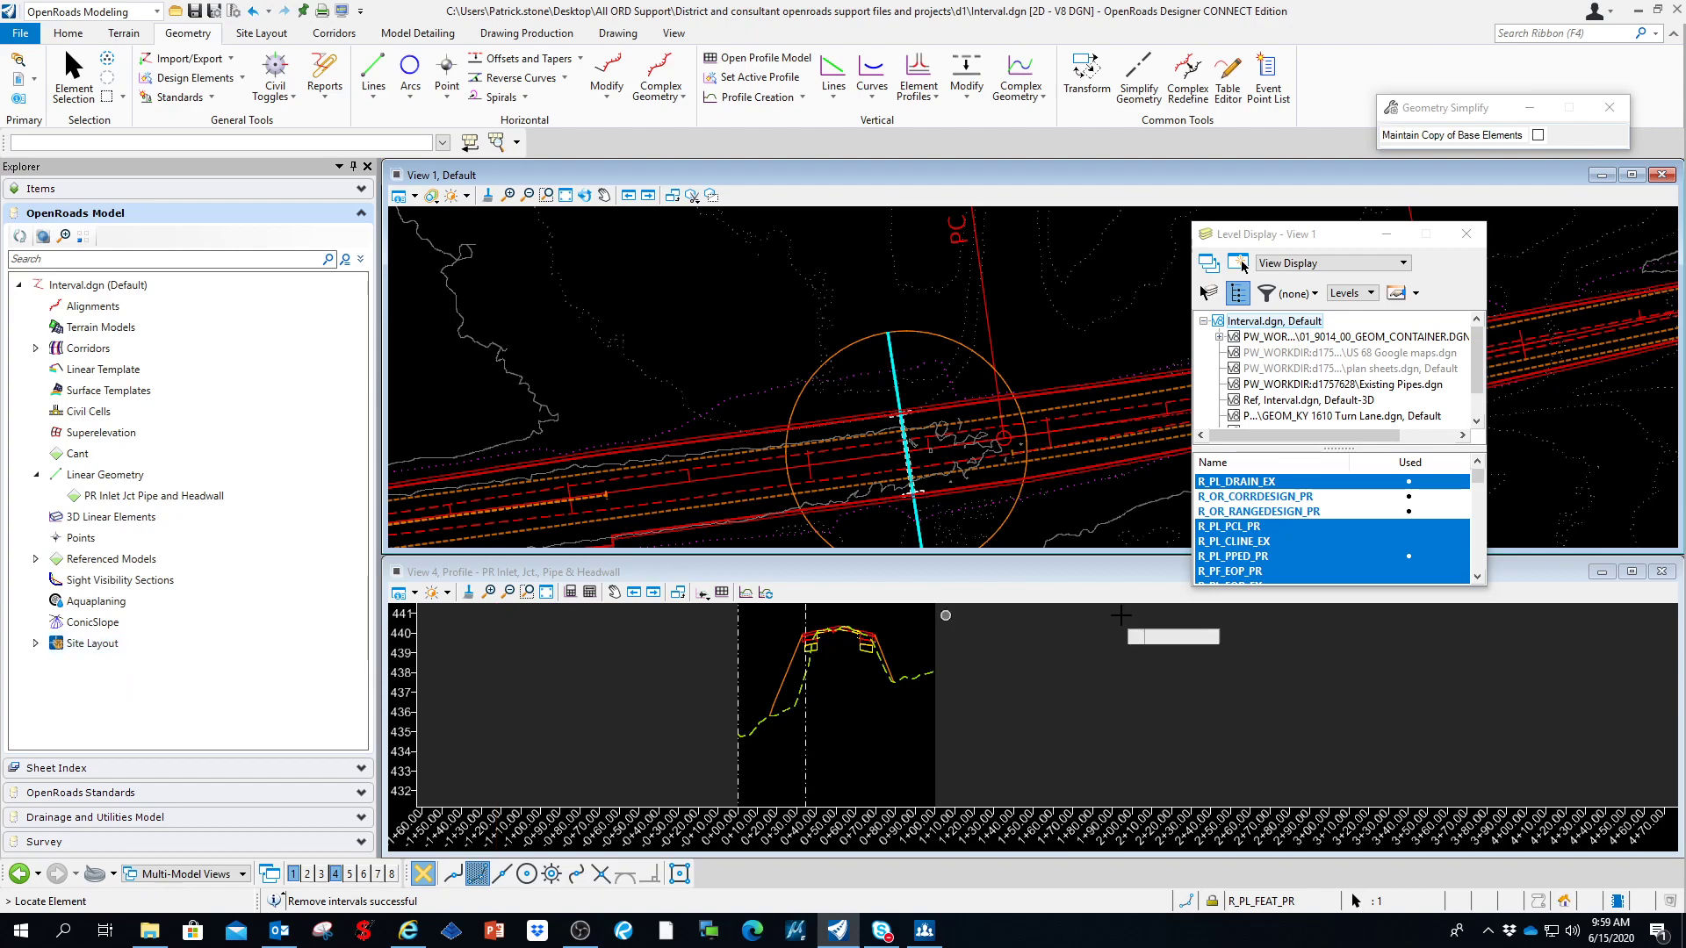
{"action": "left_click", "coordinate": [132, 495]}
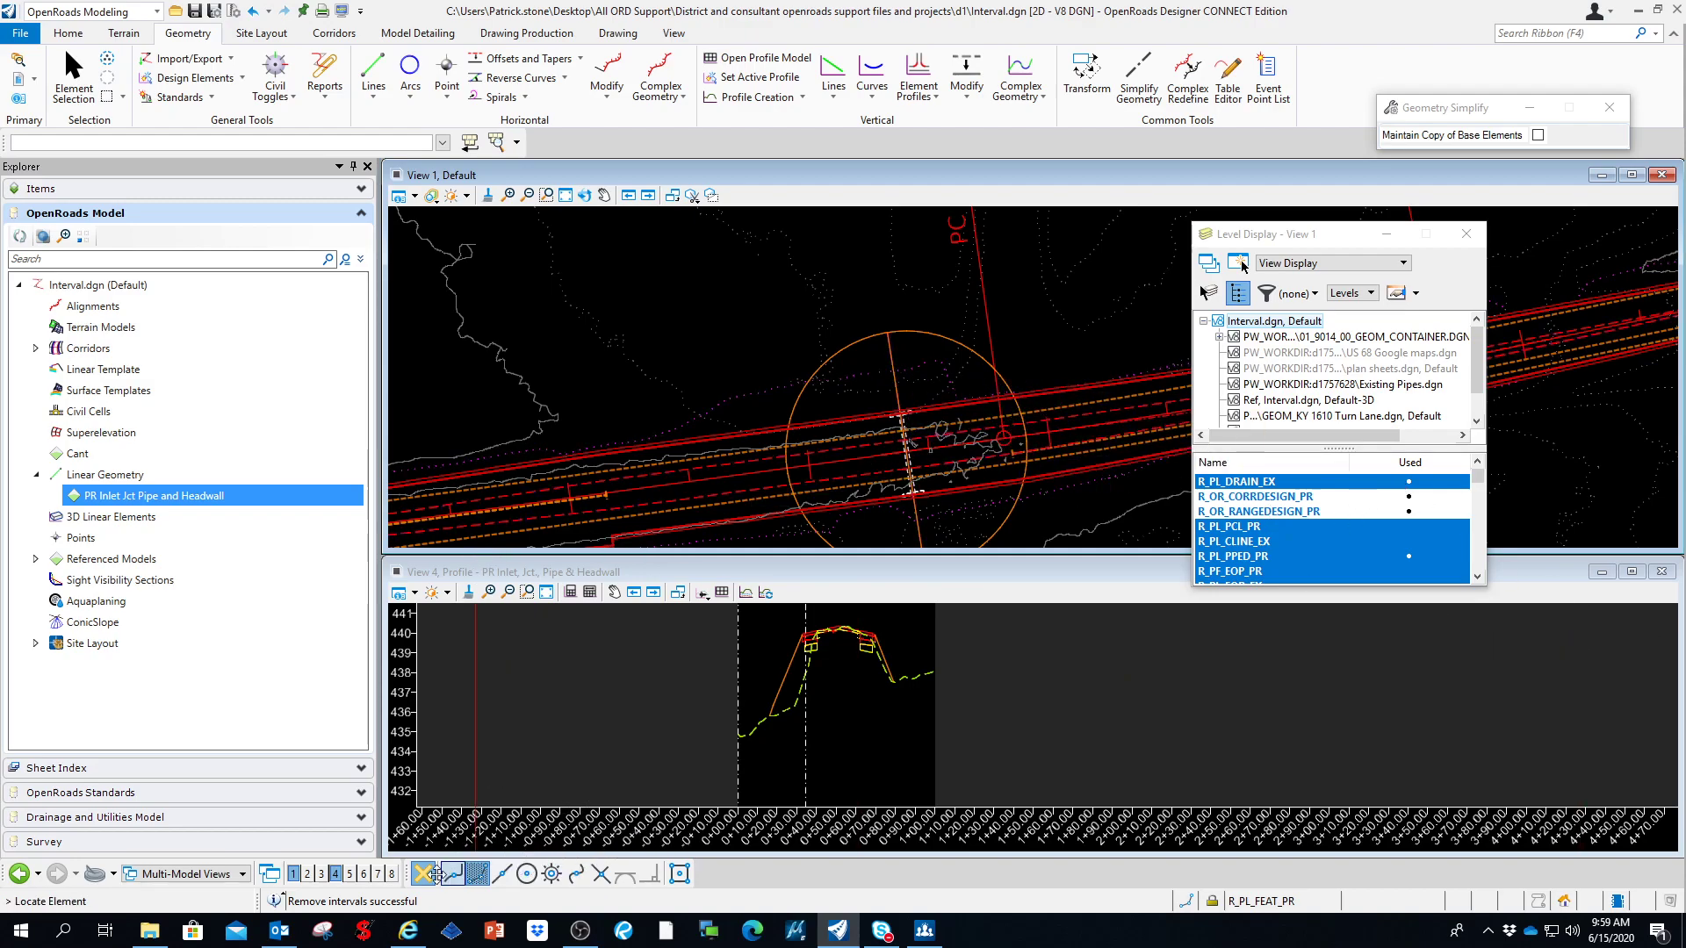
Step: Switch to the KYTC CADD Standards page in Internet Explorer and open the CADD support e-mail link
{"action": "mouse_move", "coordinate": [407, 936]}
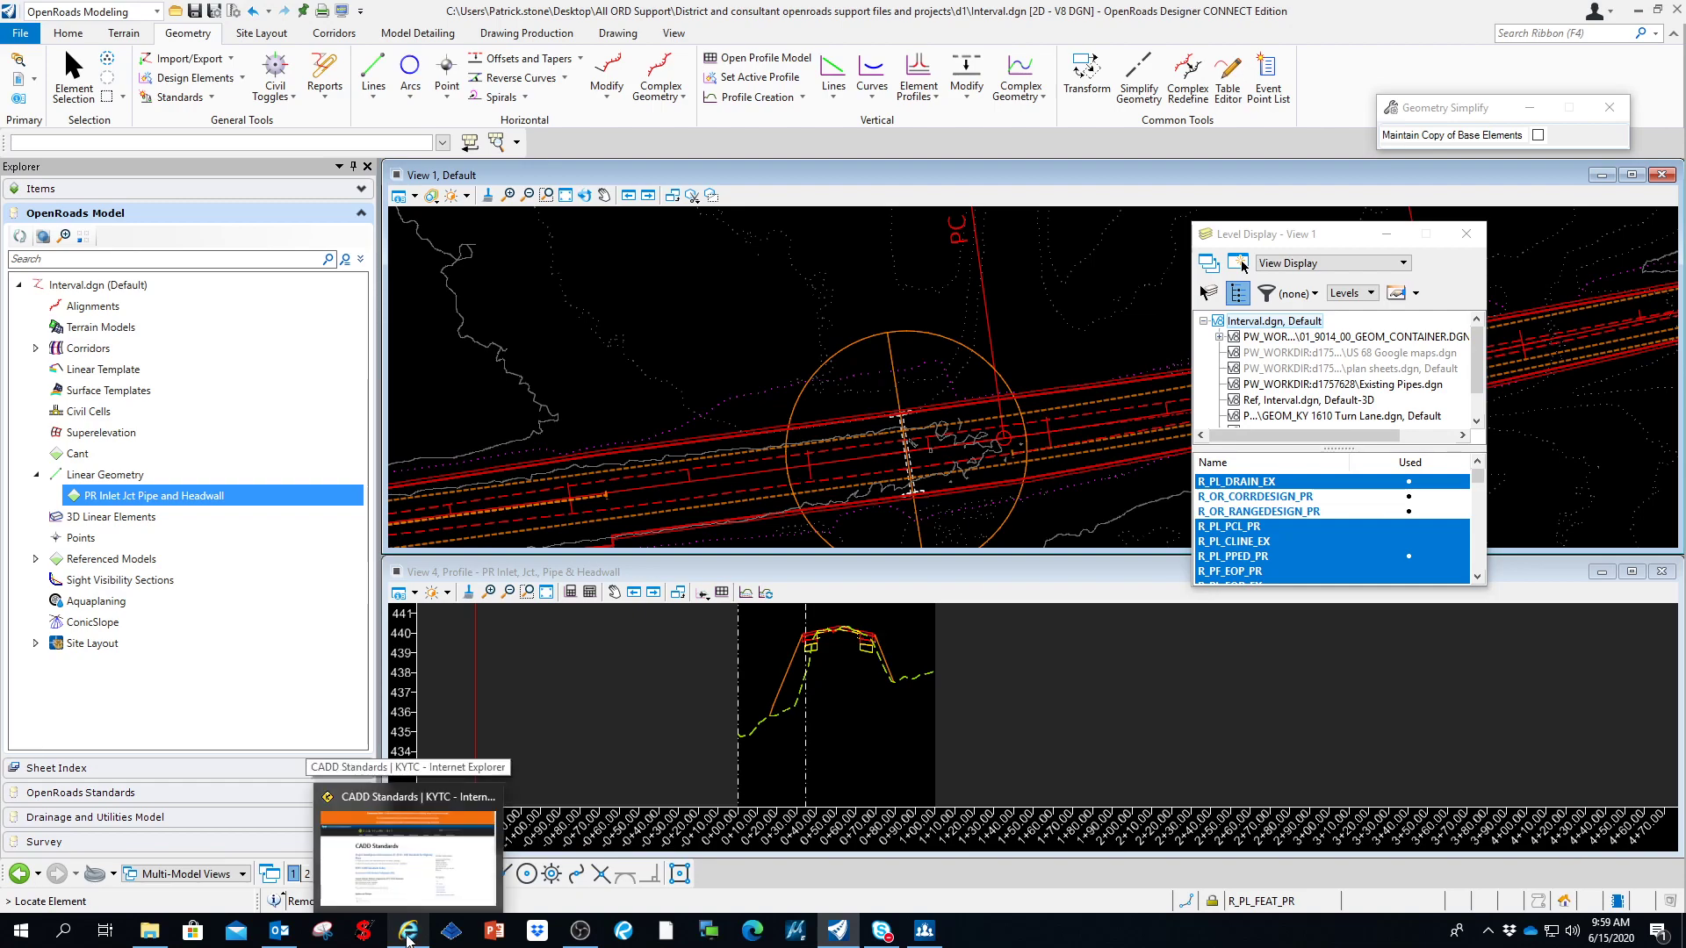
{"action": "left_click", "coordinate": [406, 936]}
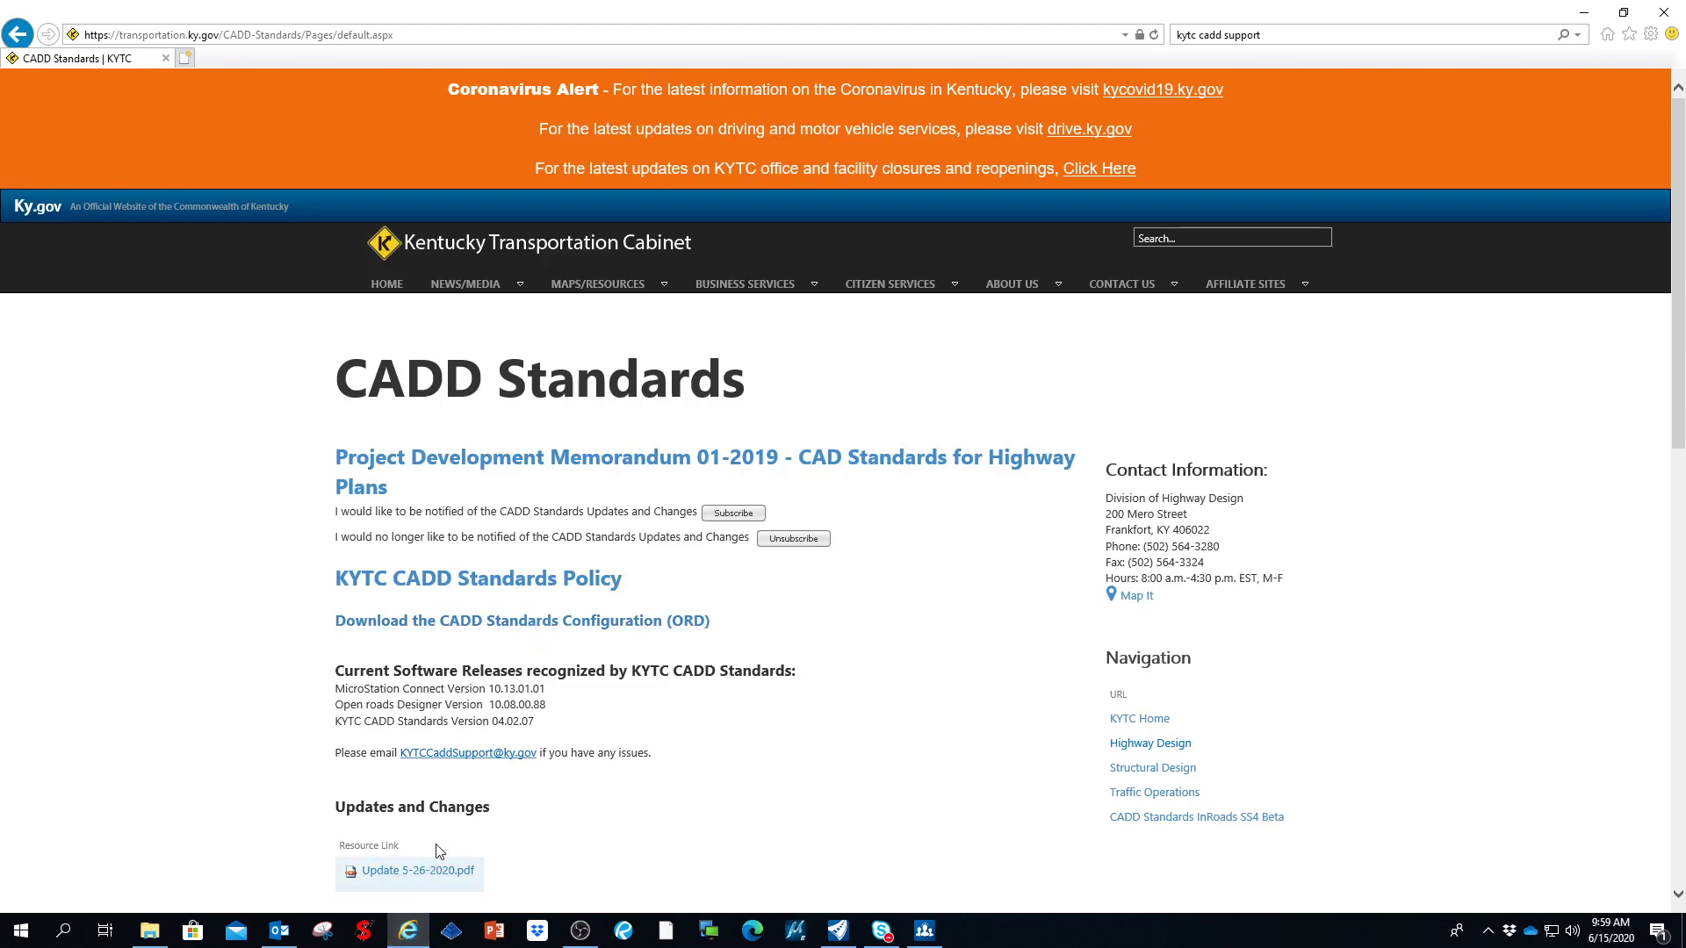
{"action": "left_click", "coordinate": [444, 757]}
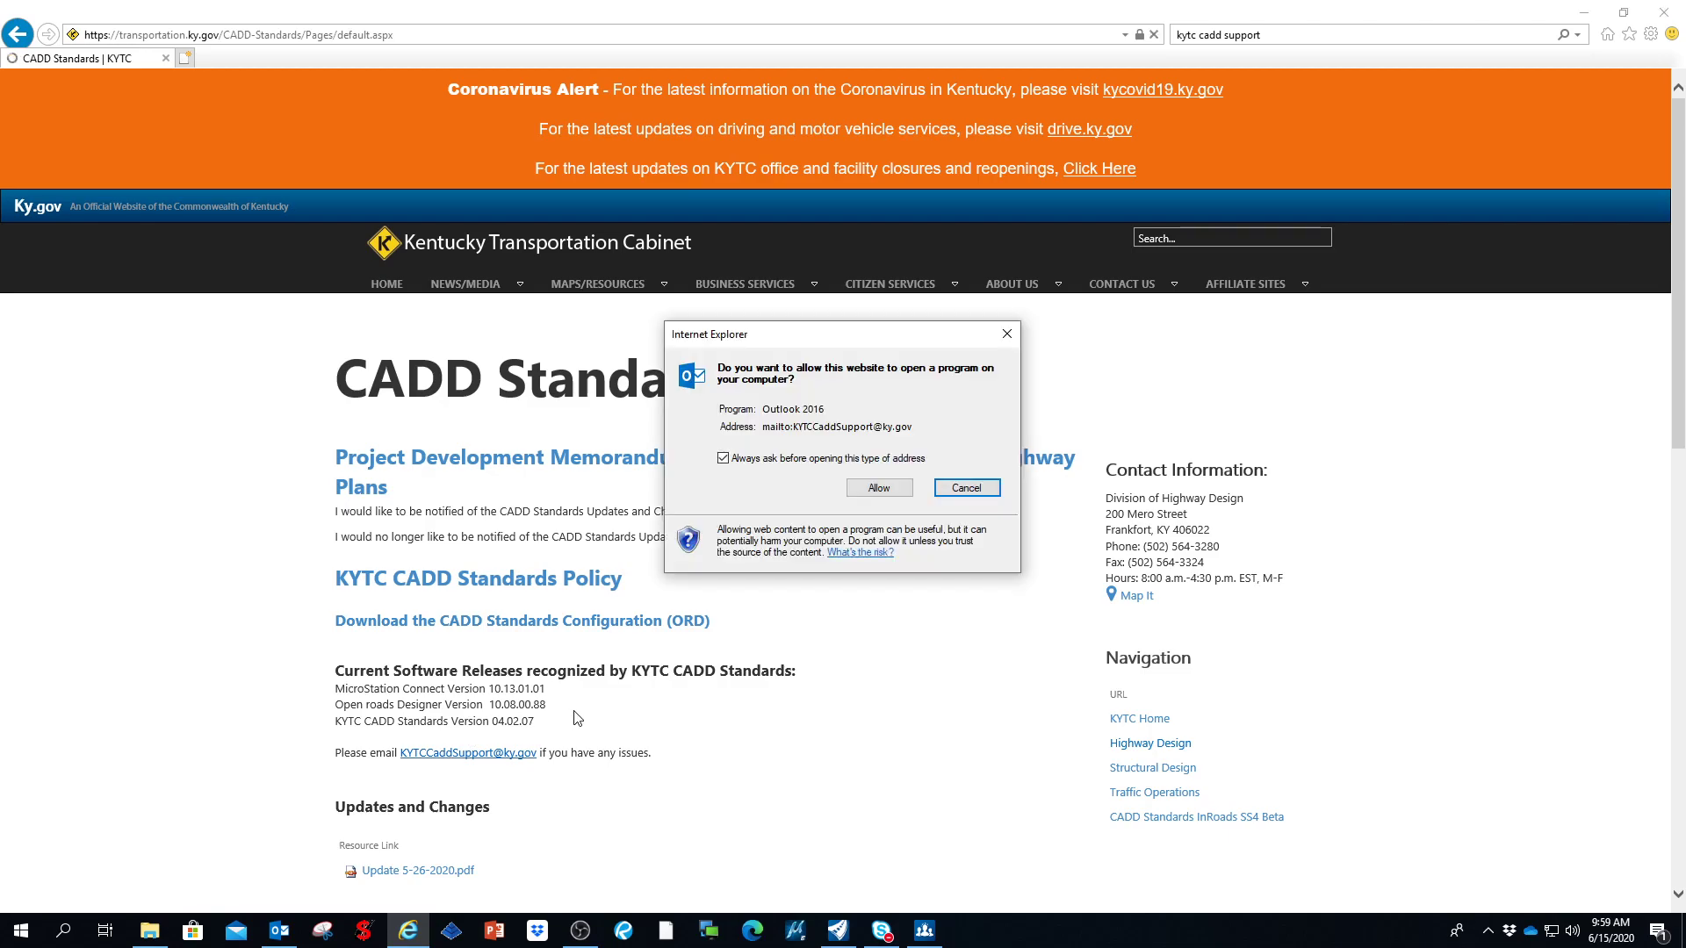